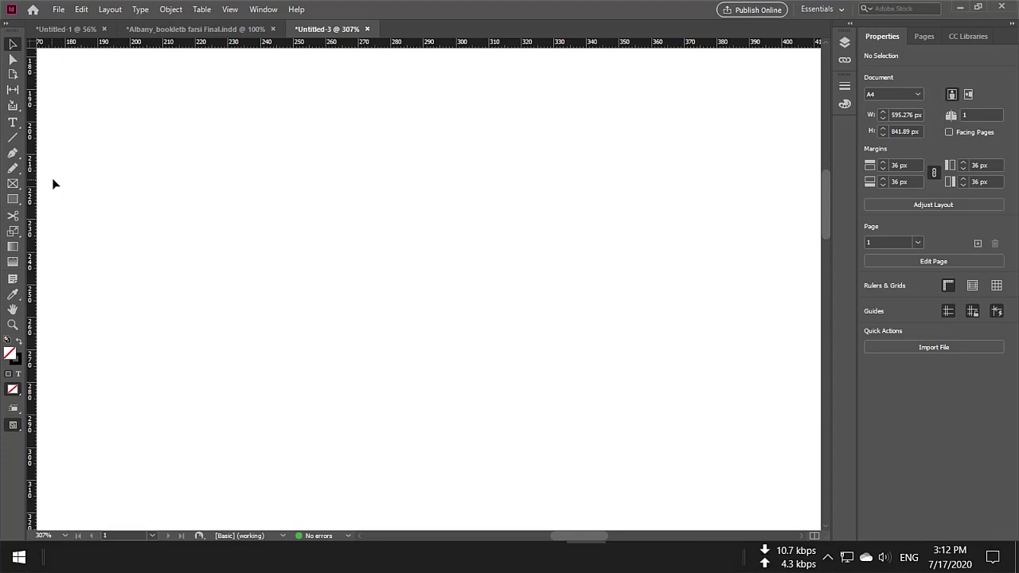
Step: Draw a text frame on the page and check the keyboard language
left_click(15, 121)
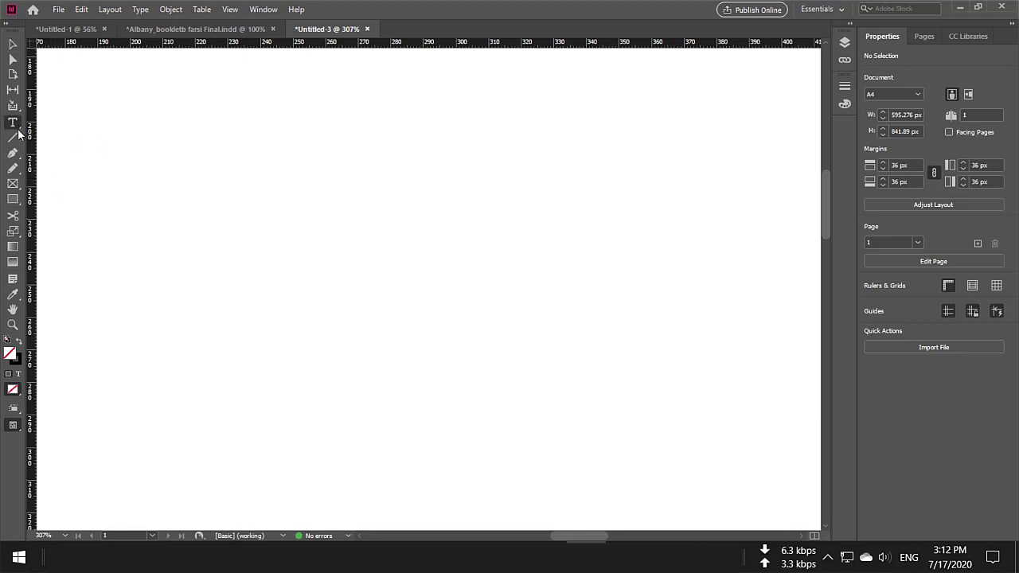
left_click_drag(198, 157, 644, 280)
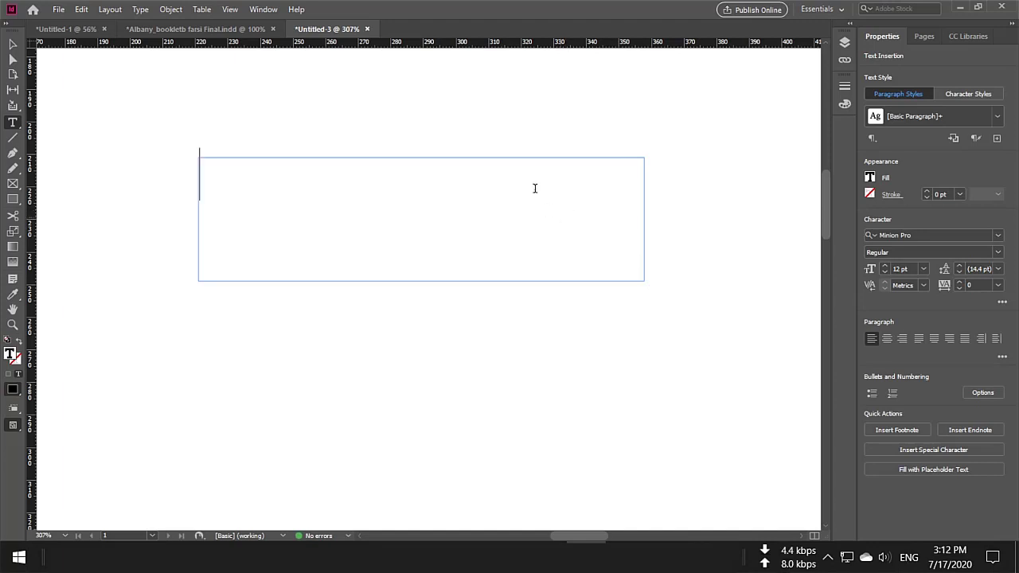
key("Escape")
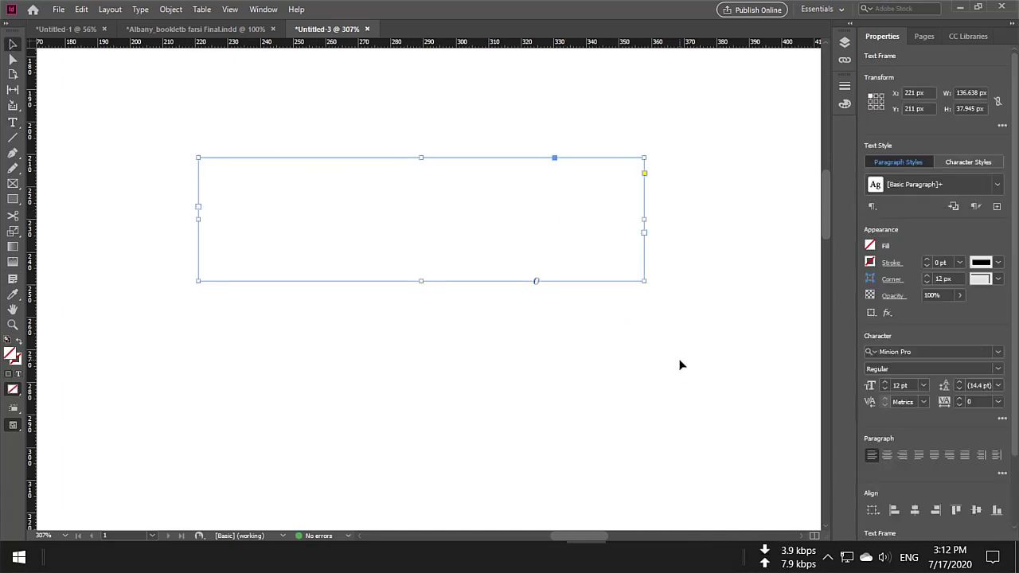
left_click(908, 557)
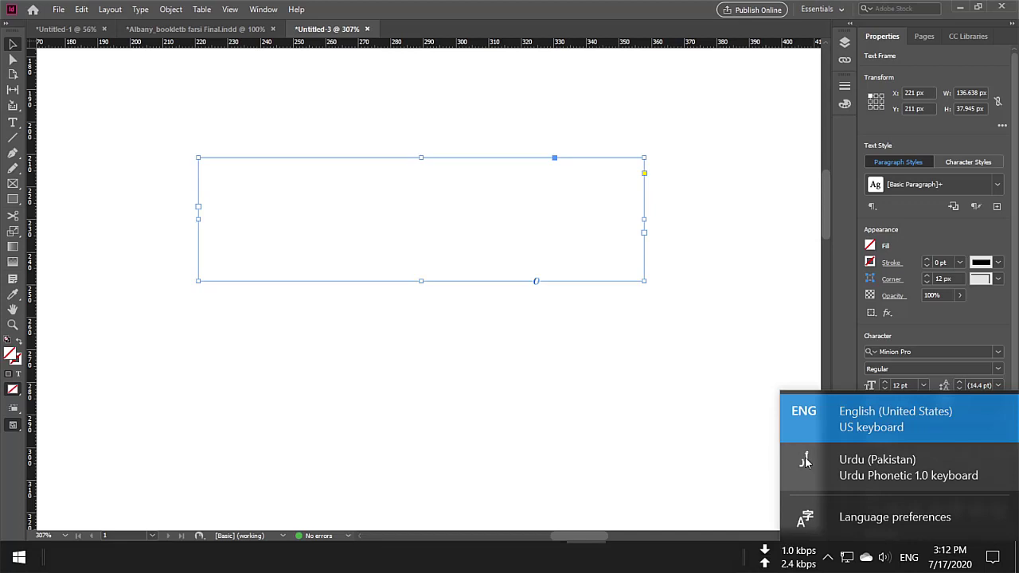
left_click(542, 216)
Step: Type 'in this the english sentence', then shrink the frame to one line and move it up
double_click(557, 215)
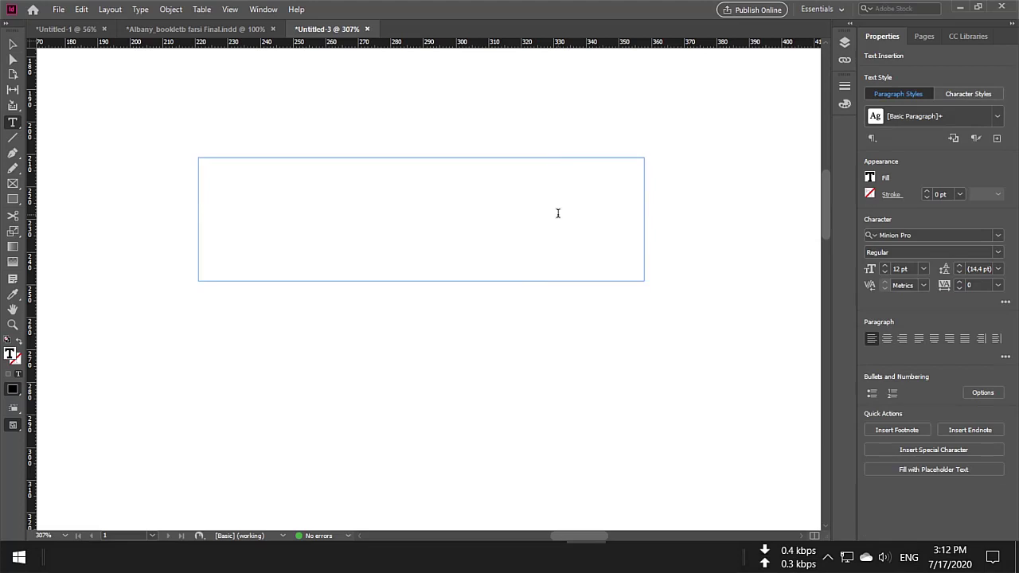
type("in this t")
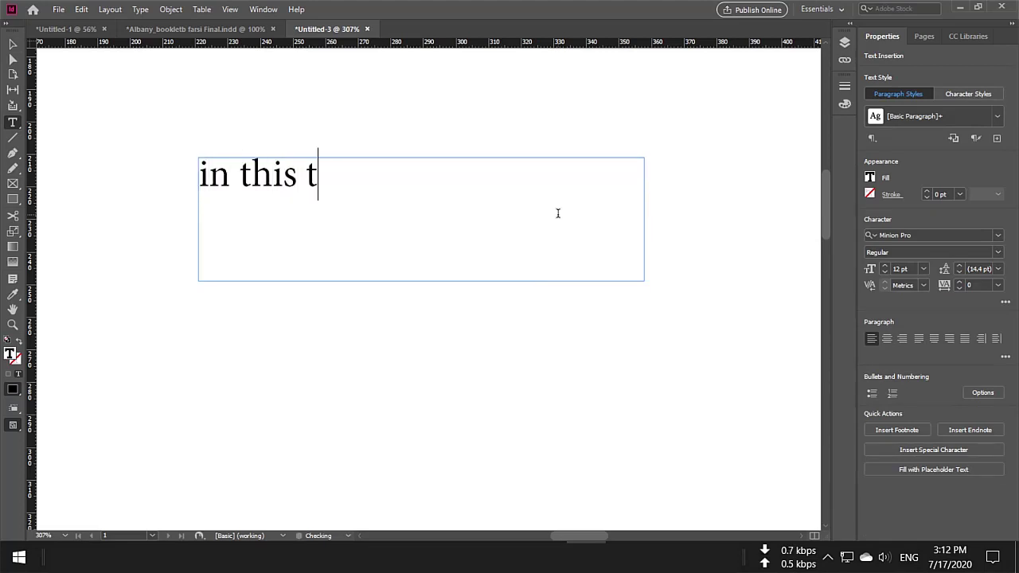
type("he englsi")
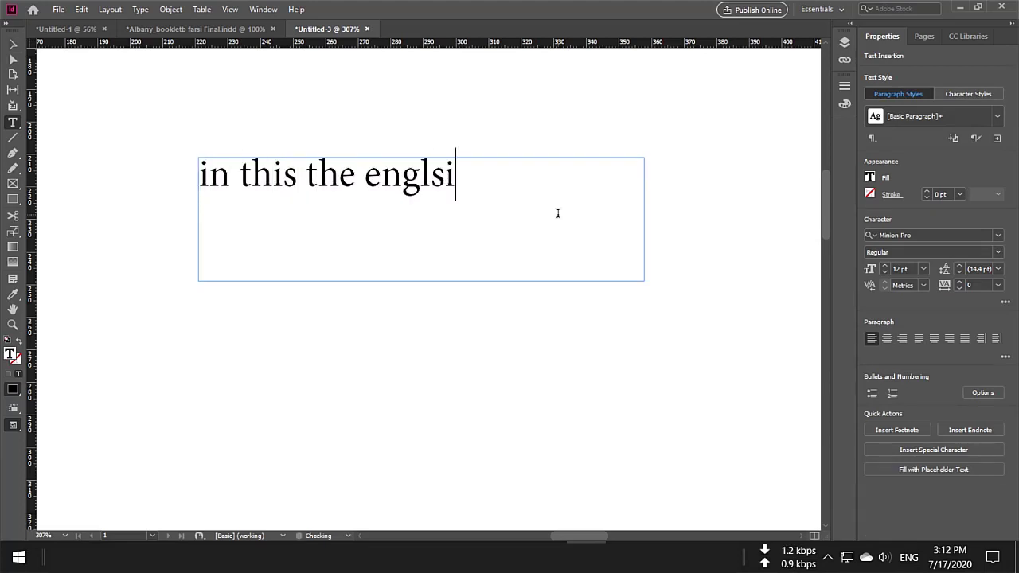
key("BackSpace")
key("BackSpace")
type("ish sent")
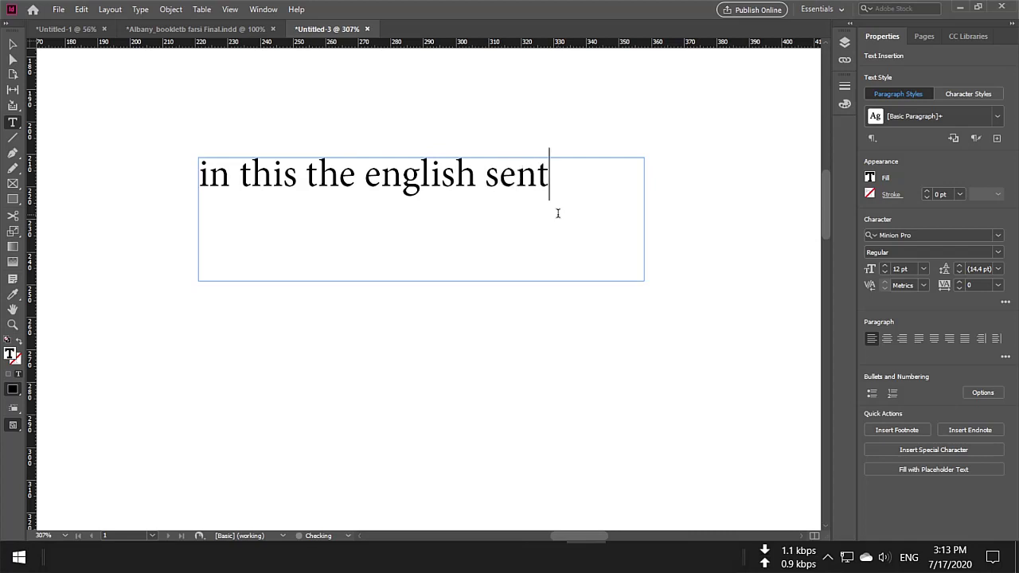
type("a")
key("BackSpace")
type("ence")
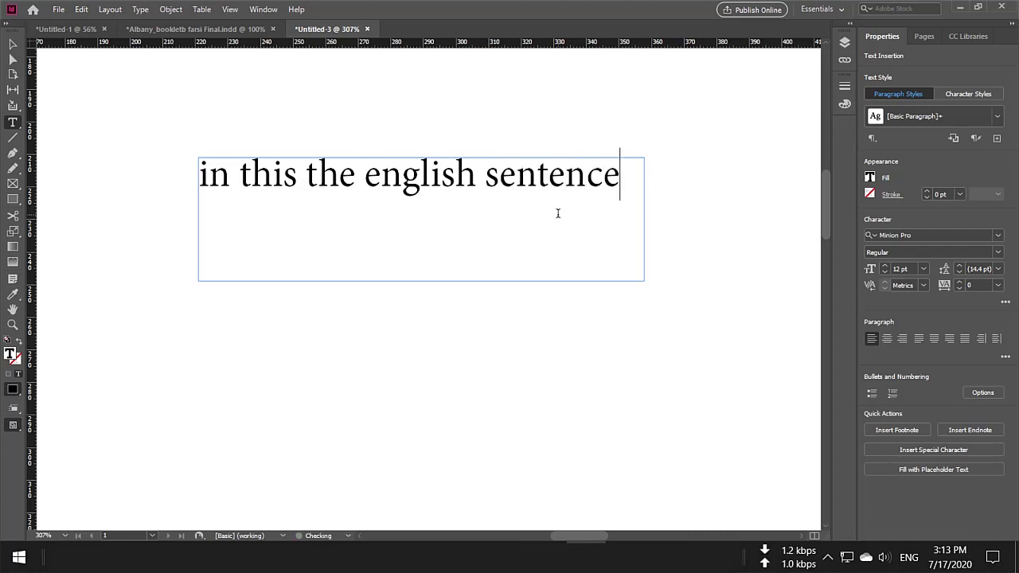
left_click(12, 44)
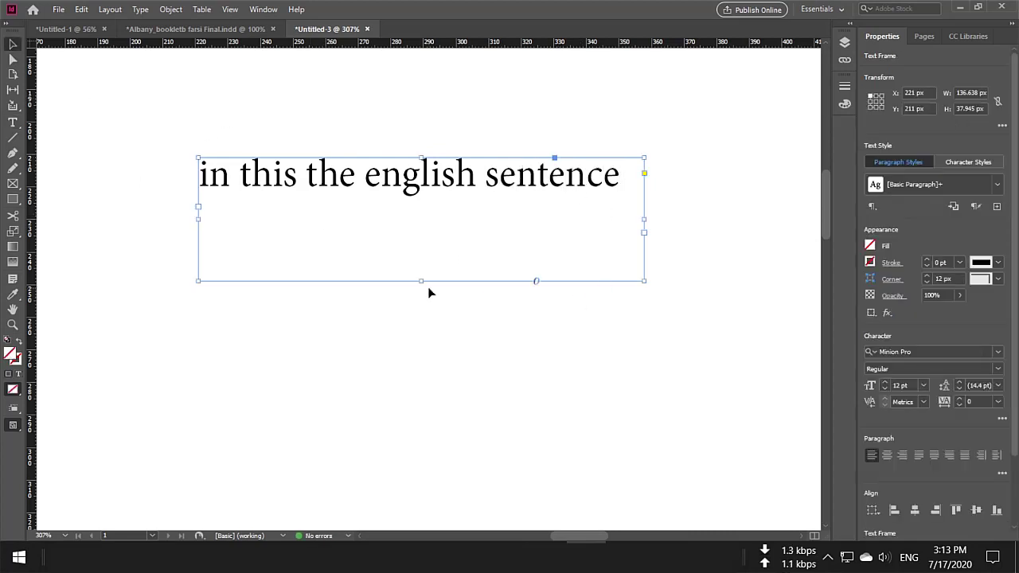
left_click_drag(422, 283, 430, 161)
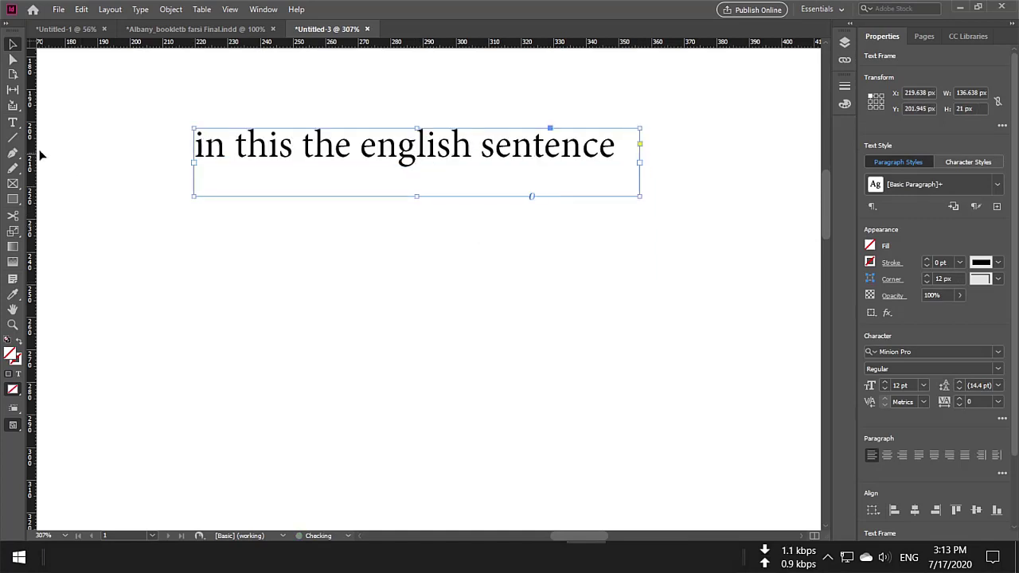
Step: Draw a second frame below the sentence, switch the keyboard to Urdu, and right-align it
left_click(13, 123)
left_click_drag(191, 231, 630, 332)
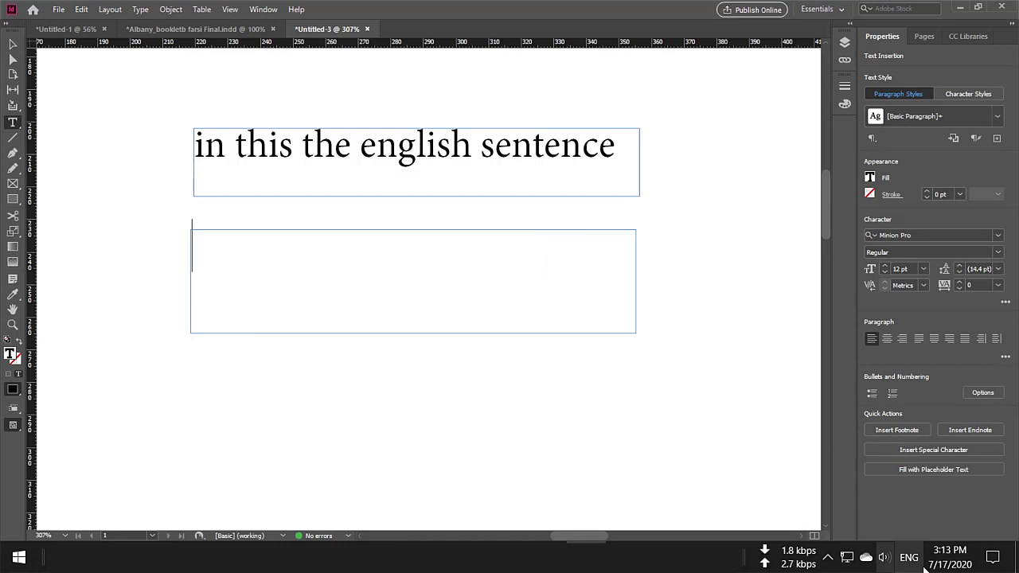
left_click(908, 558)
left_click(875, 465)
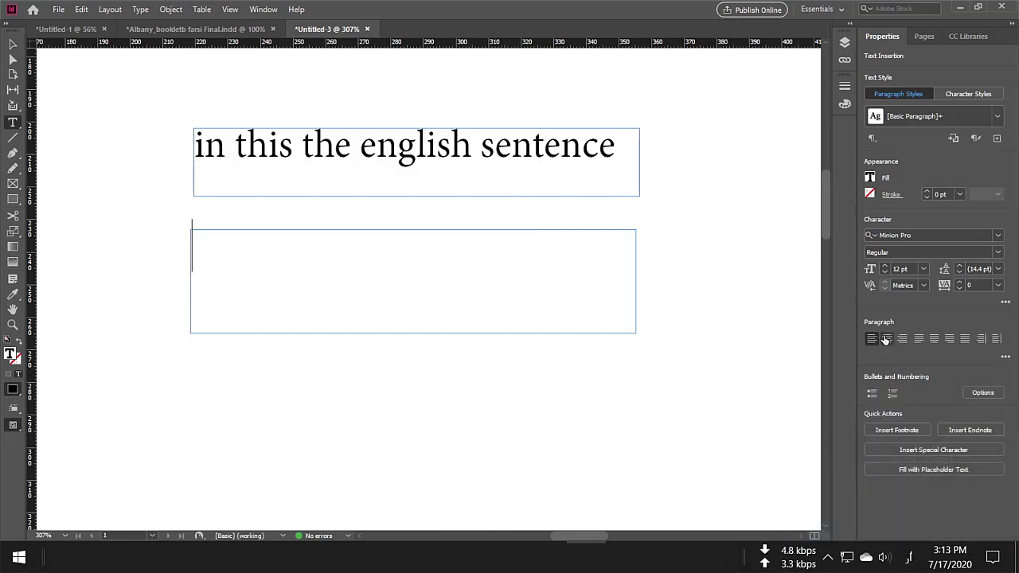
left_click(899, 340)
Step: Type the Urdu words 'این جم به' and select the frame as an object
type("این")
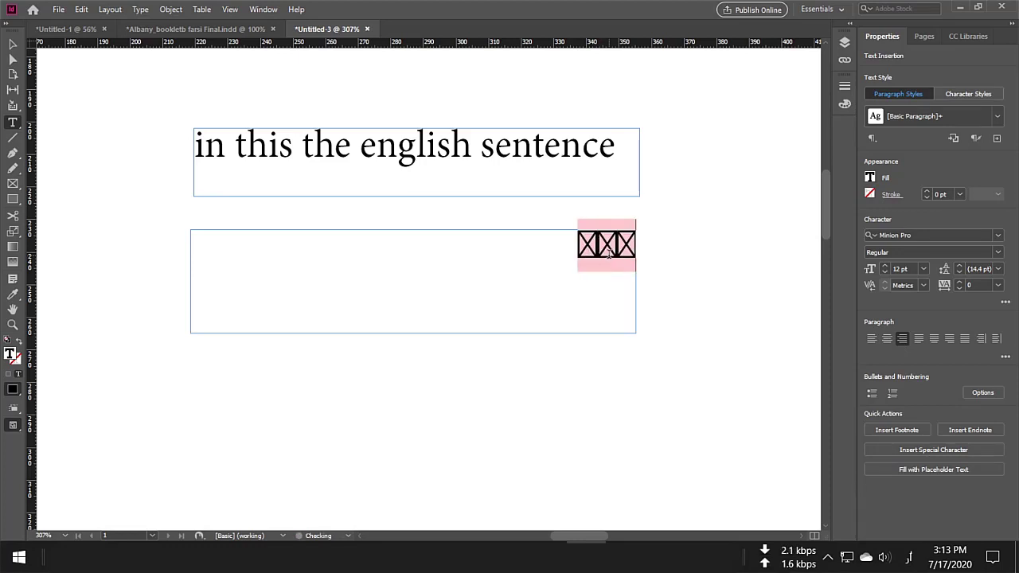
type(" جم")
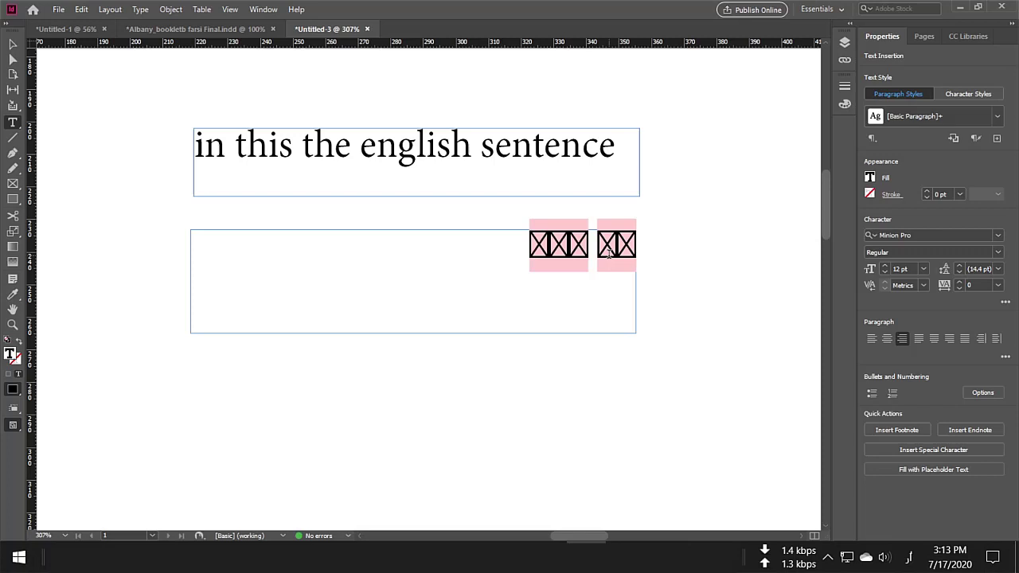
key("BackSpace")
type("م به")
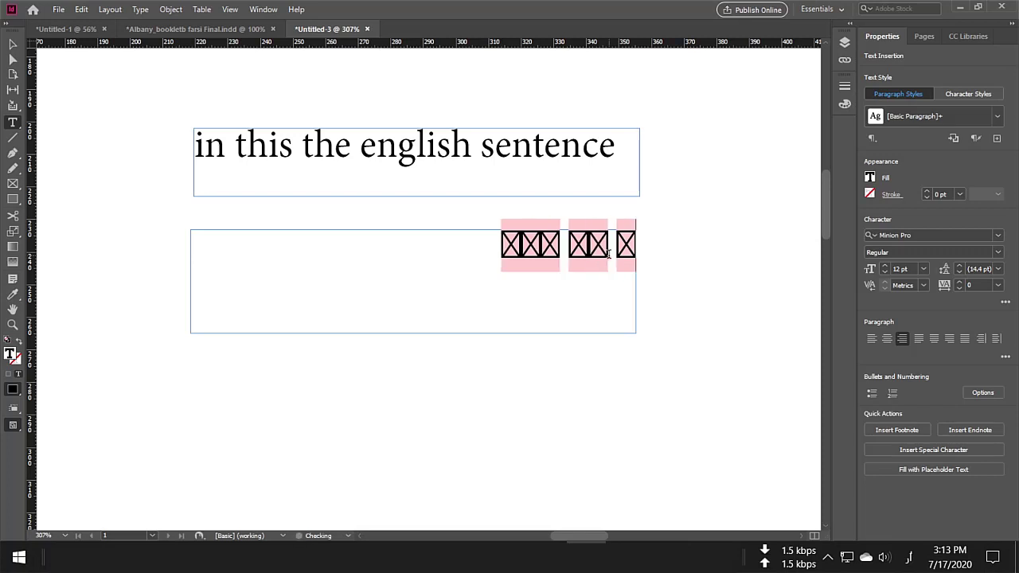
left_click(12, 45)
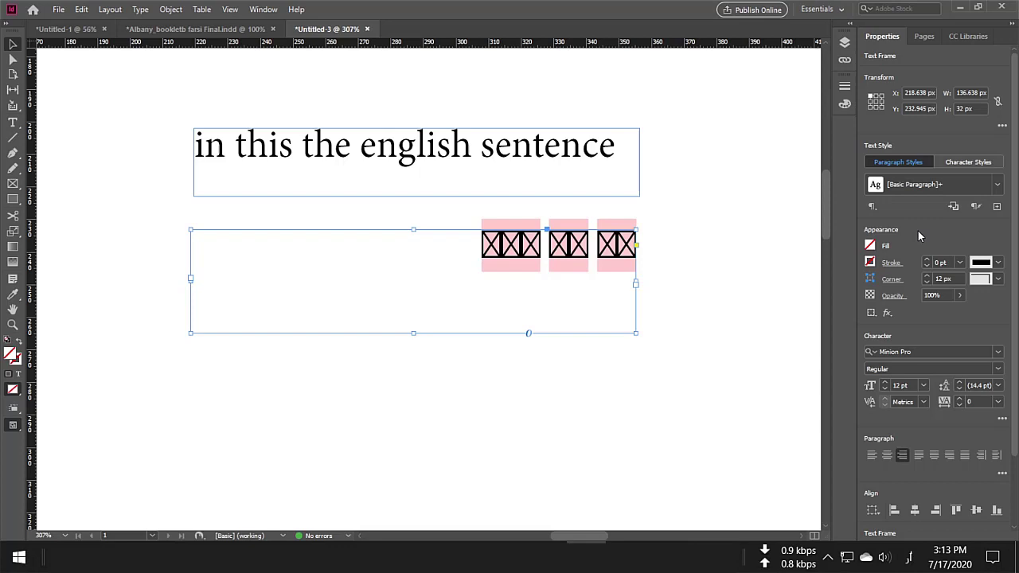
Step: Apply Microsoft Uighur from the Character font list to the Urdu frame, then deselect it
left_click(998, 351)
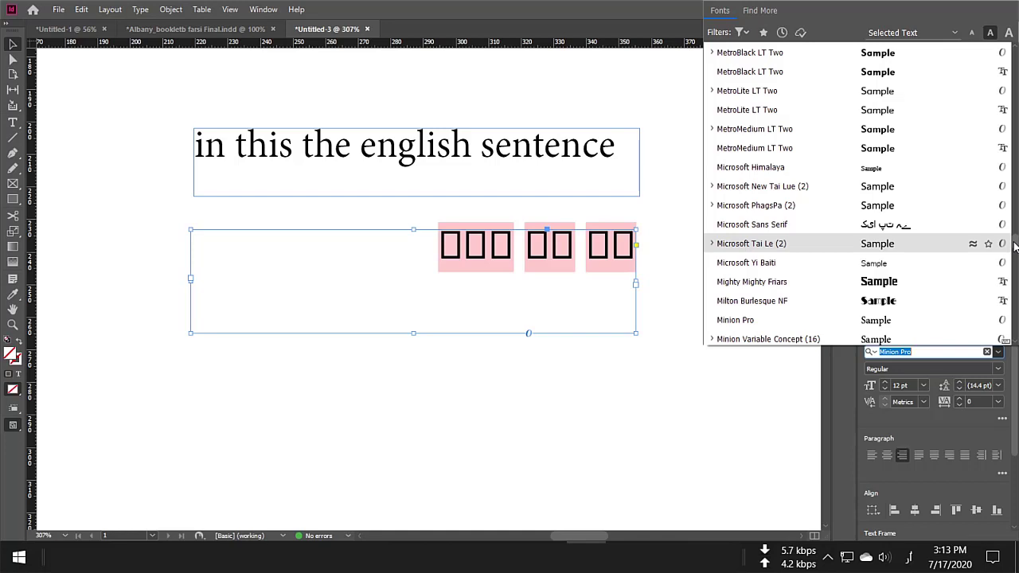
left_click_drag(1014, 247, 1009, 46)
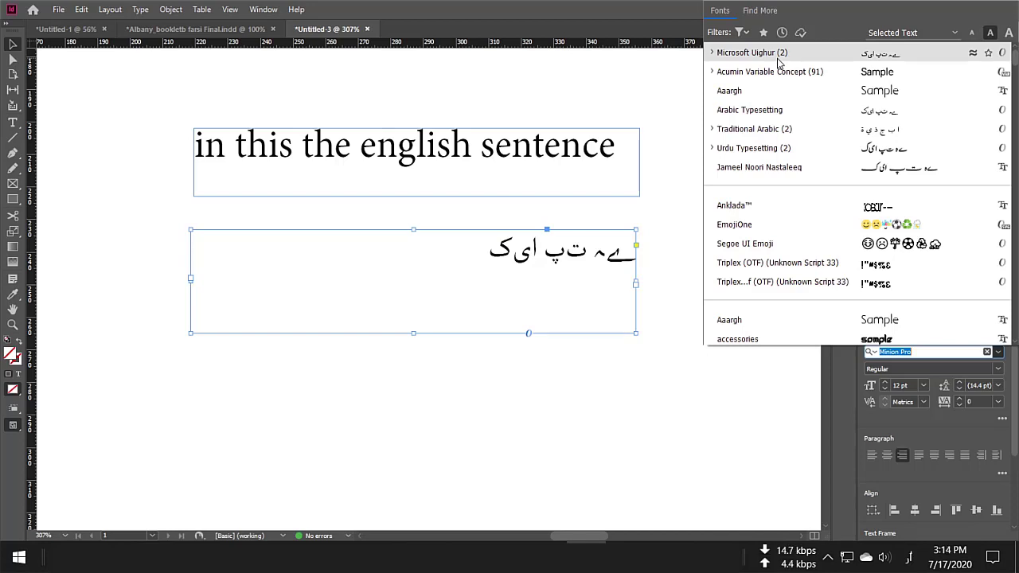
left_click(778, 57)
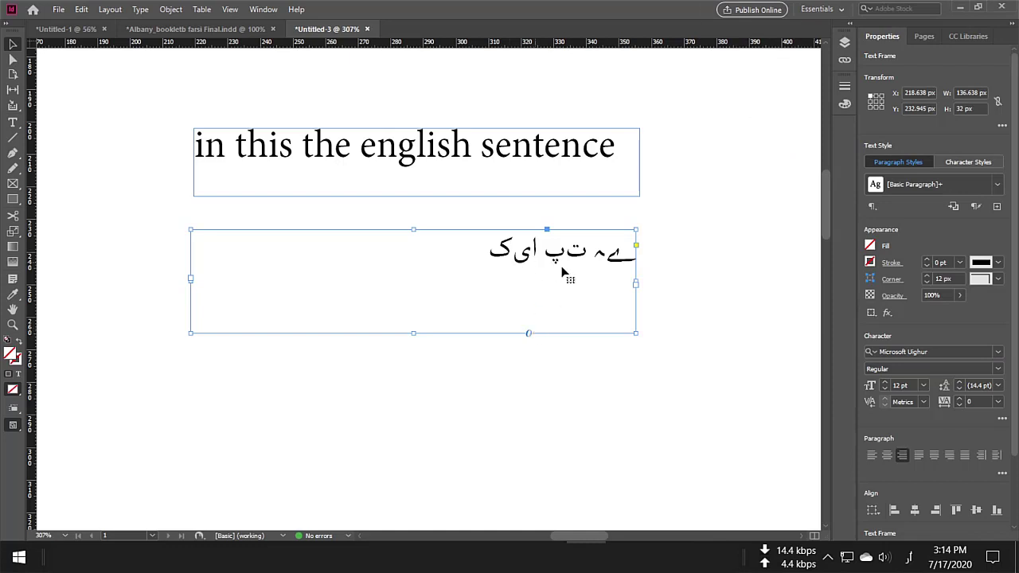
key("ctrl+shift+a")
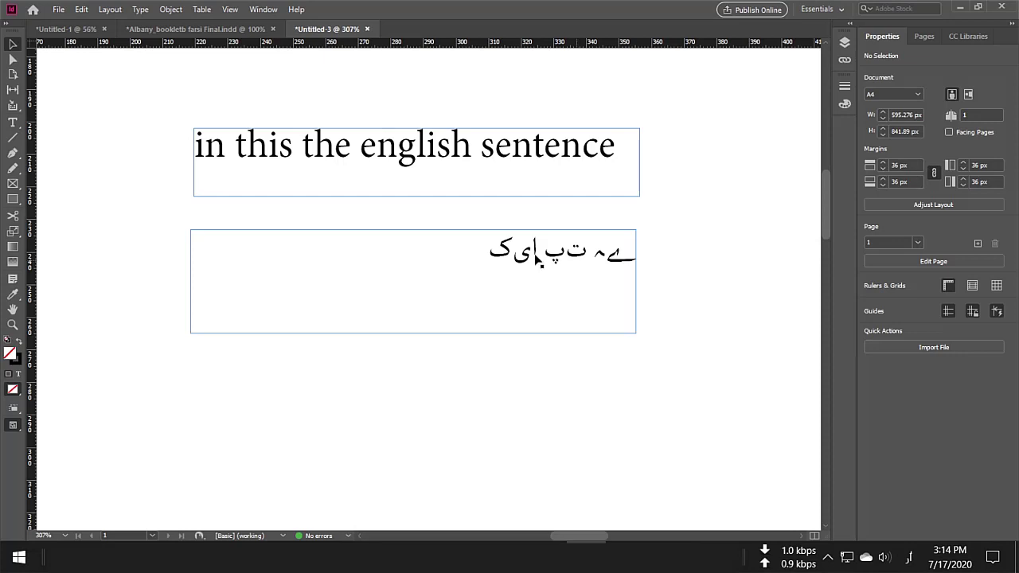
Step: Open the Paragraph panel and choose the World-Ready Single-line Composer from its menu
left_click(141, 10)
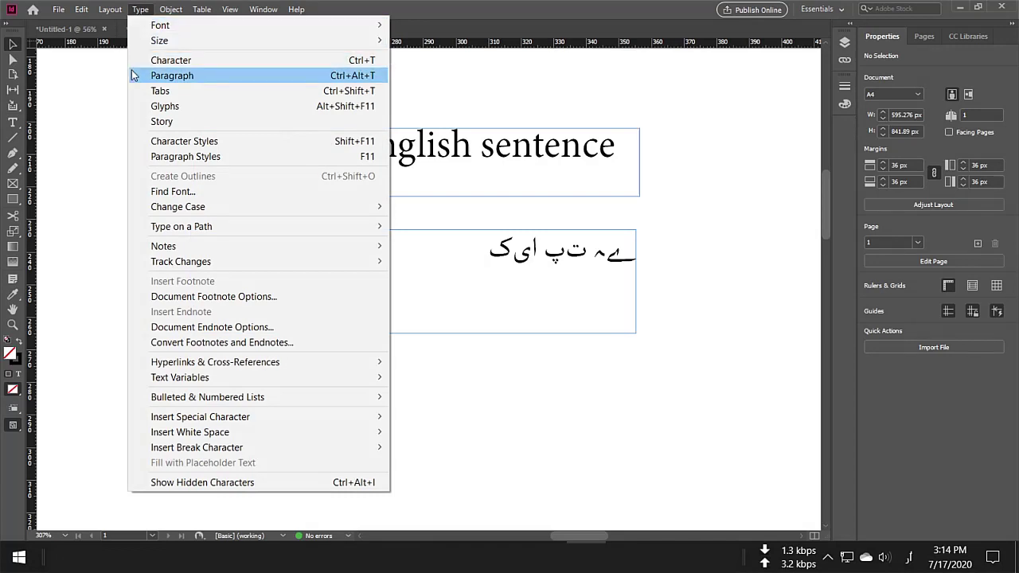
left_click(156, 75)
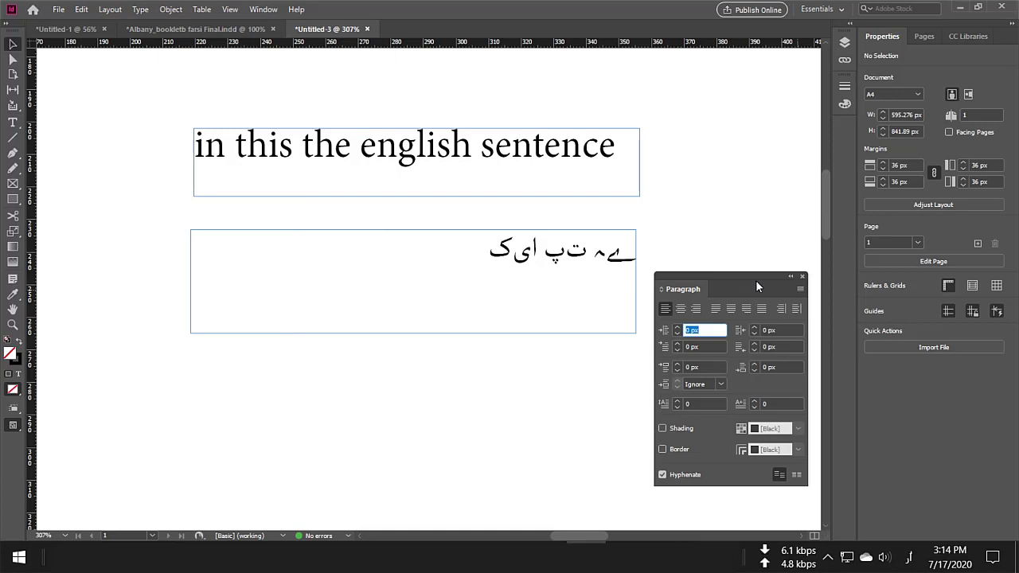
left_click_drag(755, 279, 733, 192)
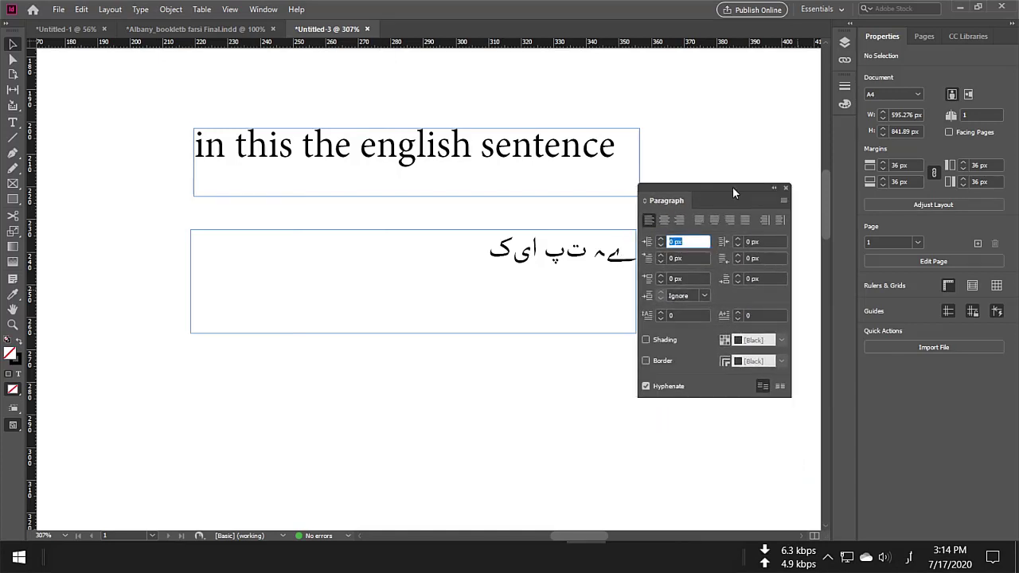
left_click(784, 203)
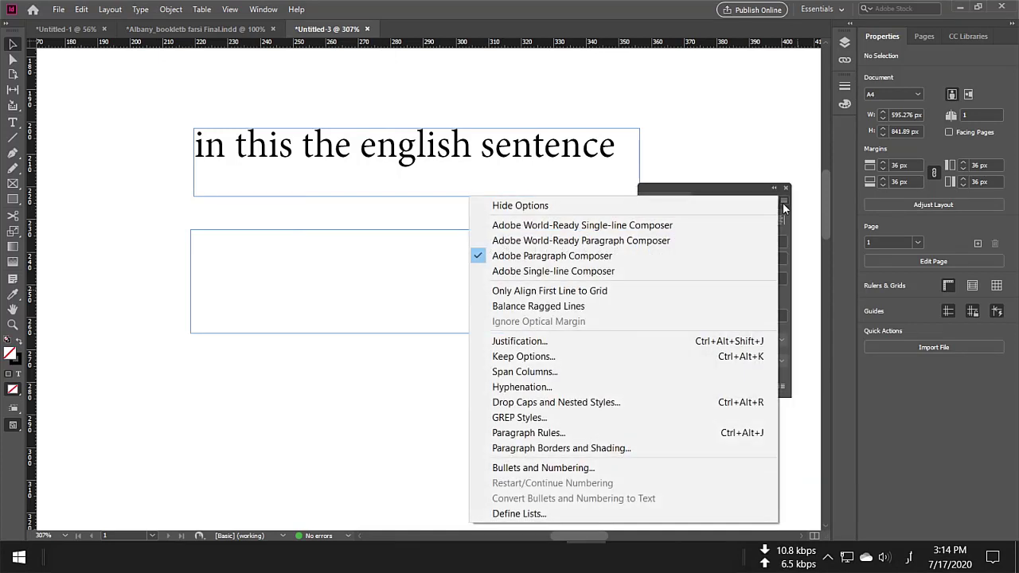
left_click(521, 227)
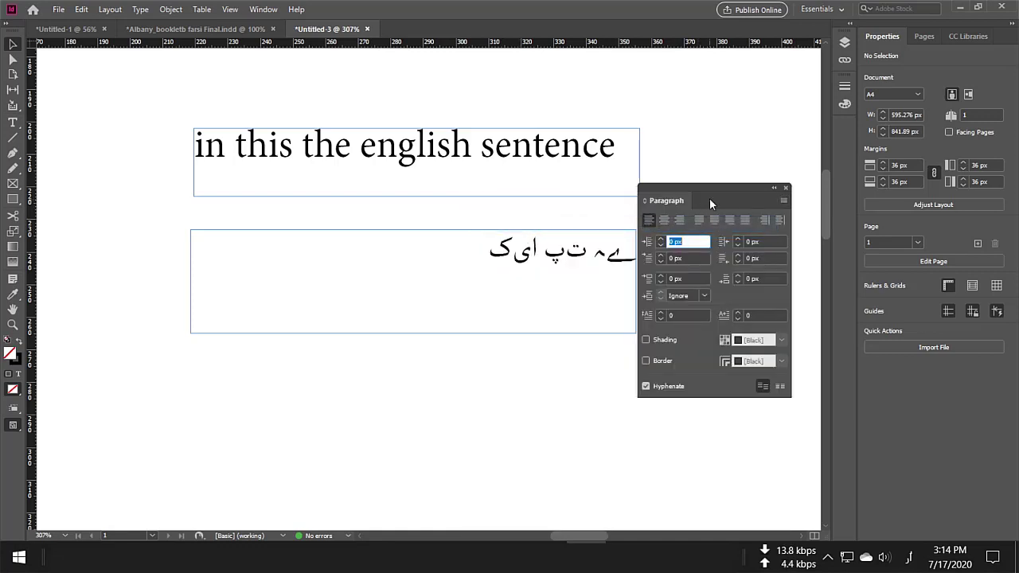
left_click_drag(709, 198, 747, 364)
Step: Apply the Adobe World-Ready Single-line Composer to the selected Urdu frame, then nudge it up-left
left_click(602, 309)
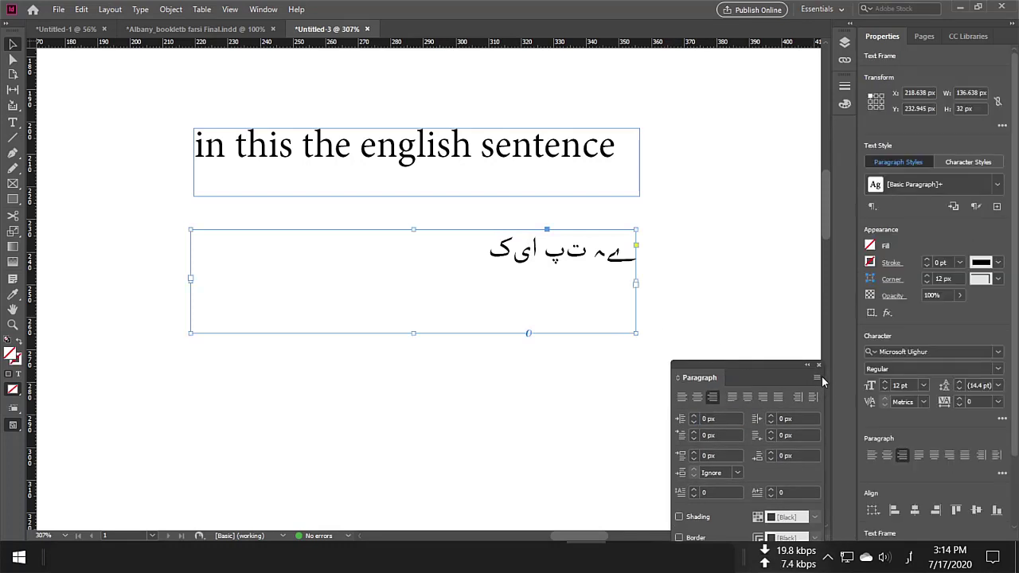
left_click(817, 378)
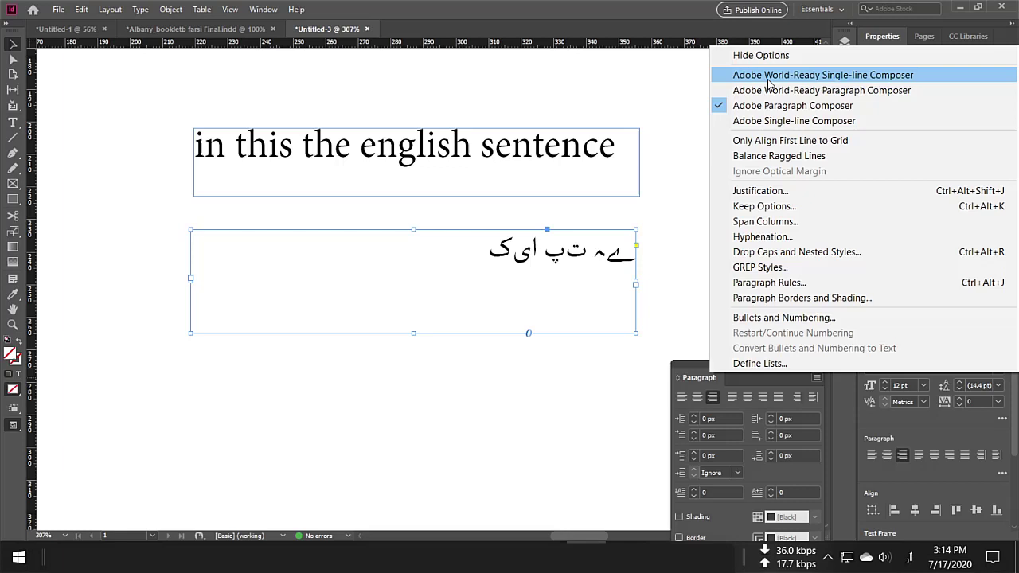
left_click(769, 77)
left_click(643, 267)
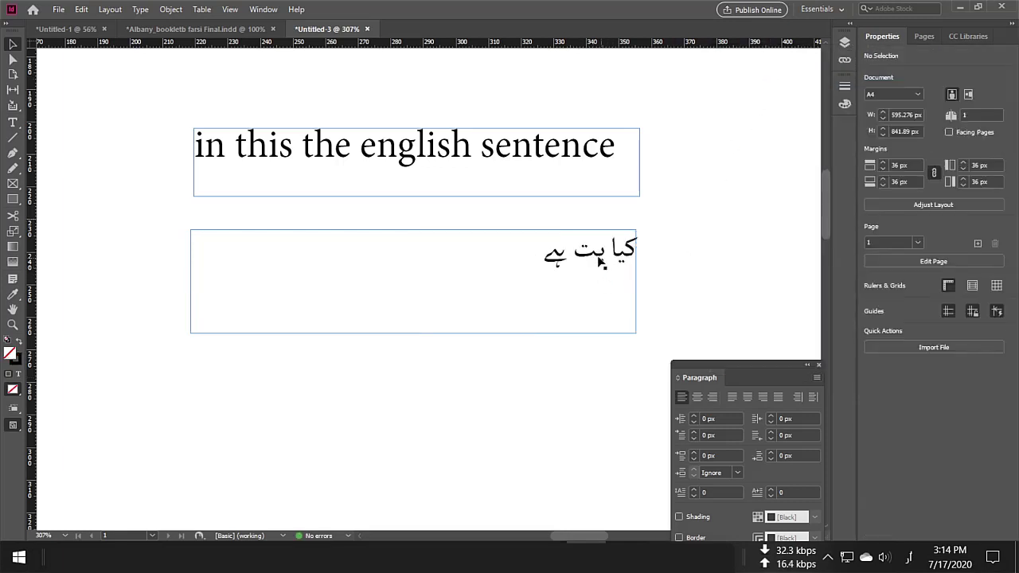
left_click_drag(607, 266, 521, 260)
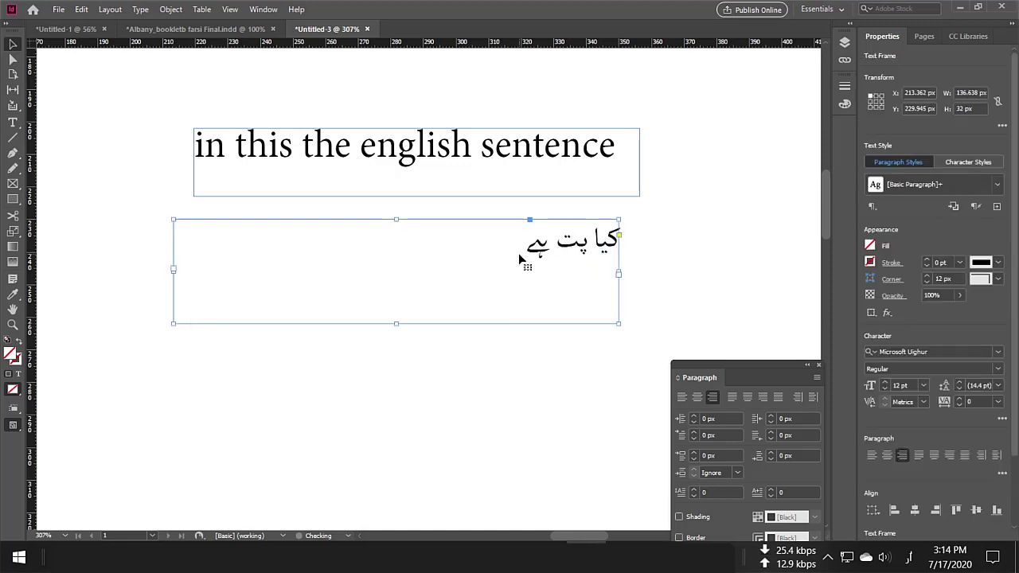
Step: Extend the first Urdu line with '۔ اگر ہو سکے'
double_click(555, 256)
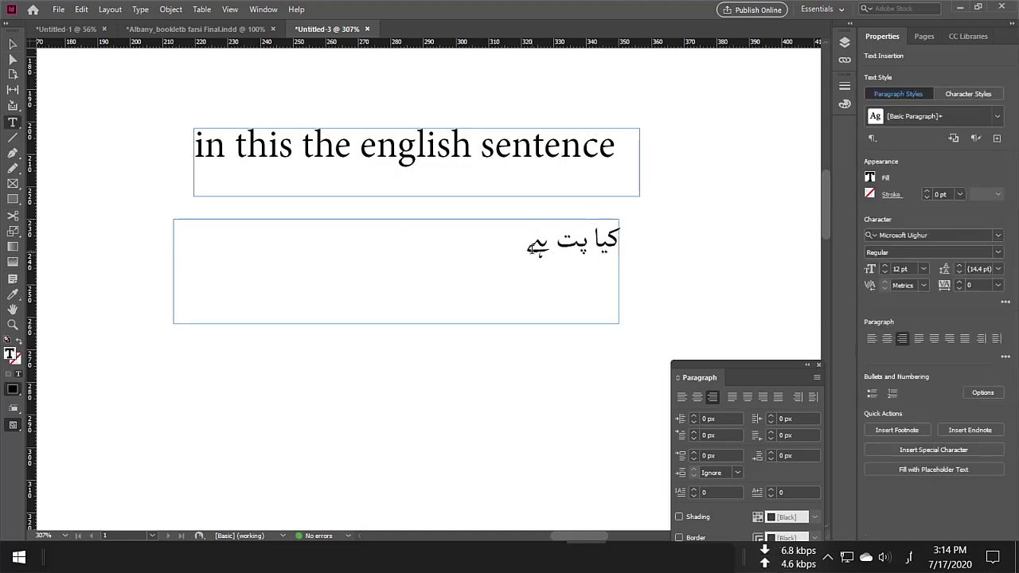
type("۔ اگ")
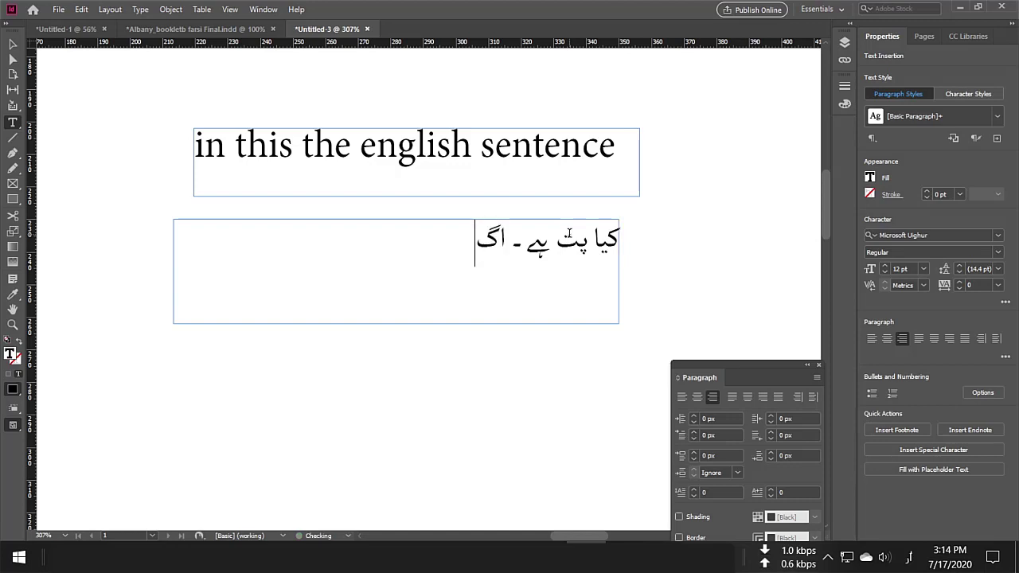
type("ر ہو ش")
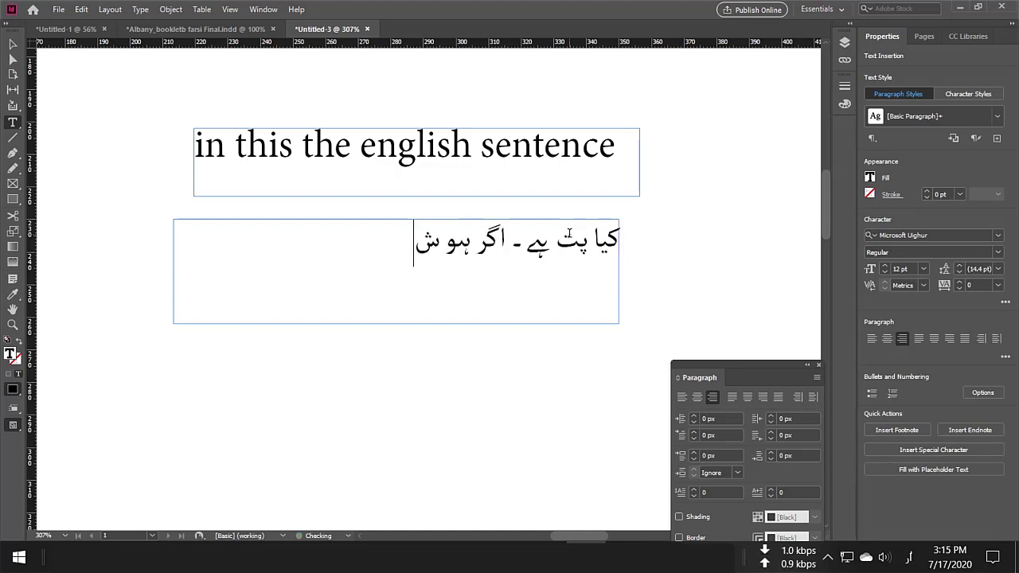
key("BackSpace")
type("سکے")
key("BackSpace")
type("ت")
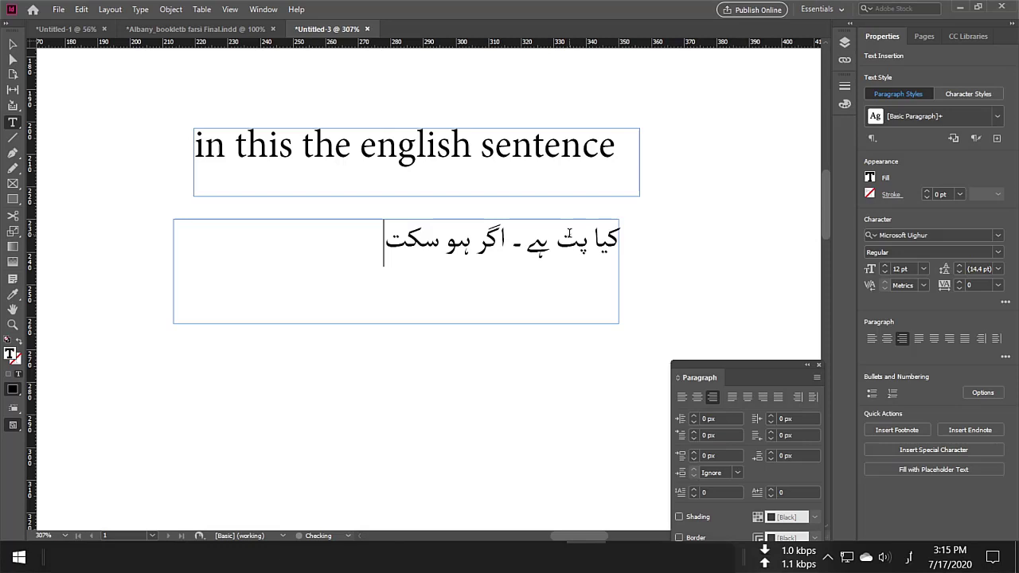
key("BackSpace")
type("ے")
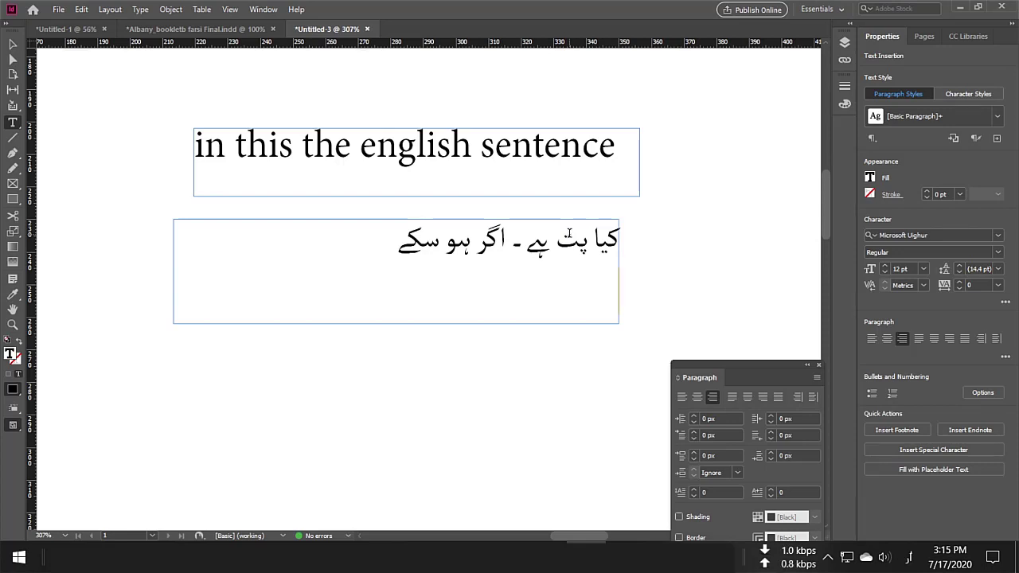
Step: Type the second Urdu line 'یہ ایک دوسری لین ہے ۔'
type("ش")
key("BackSpace")
type("یہ ایک")
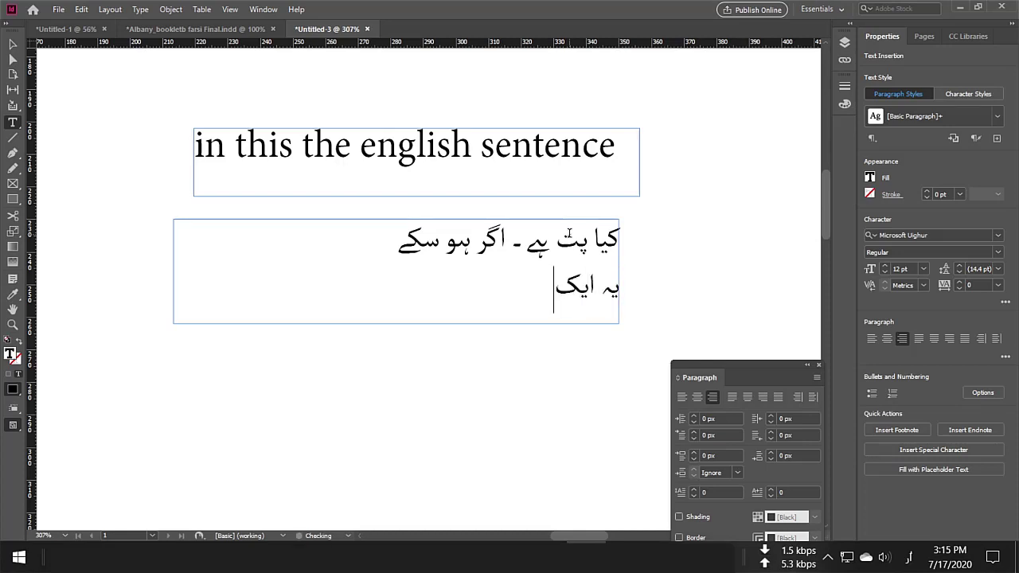
type(" س")
key("BackSpace")
type("دع")
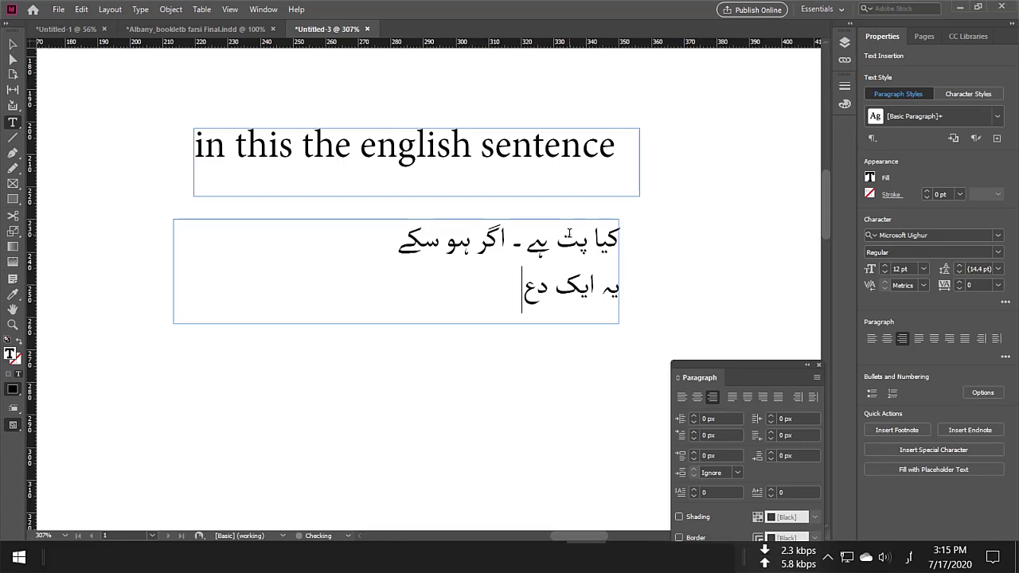
key("BackSpace")
type("وسر")
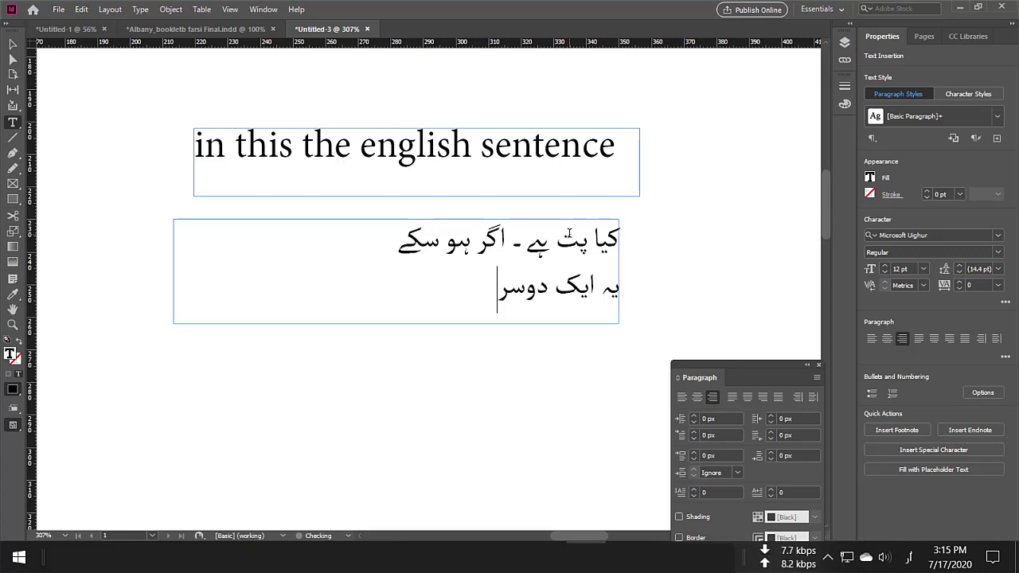
type("ی لین ہے")
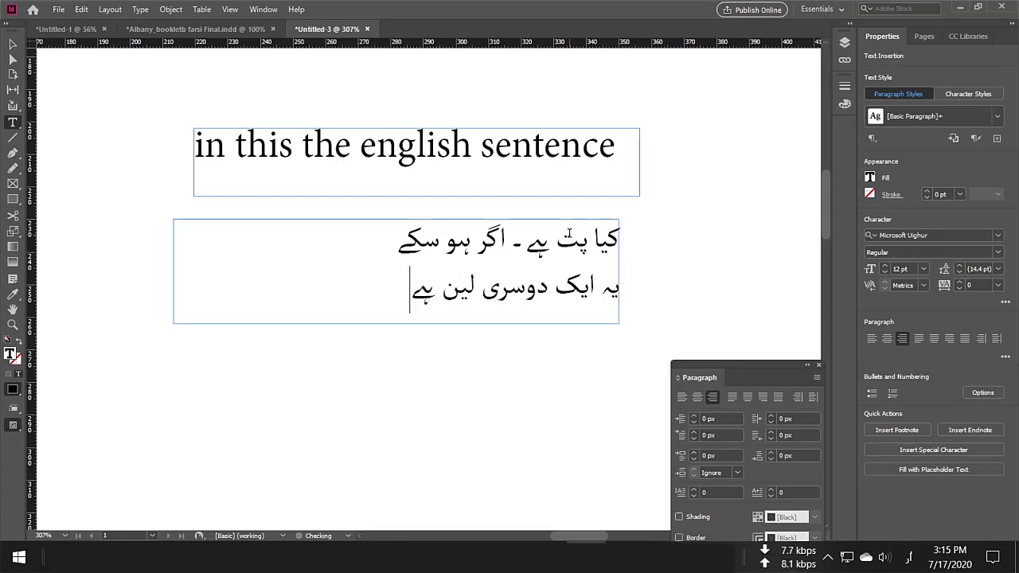
type(" ۔")
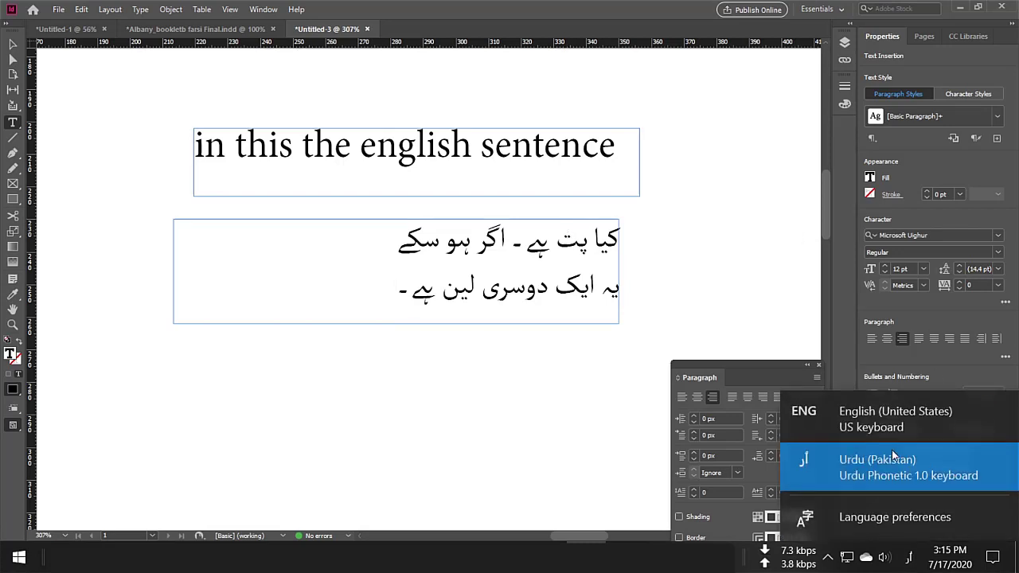
Step: Switch the keyboard to English, then delete the stray word 'book' from the second line
left_click(885, 422)
type("boo")
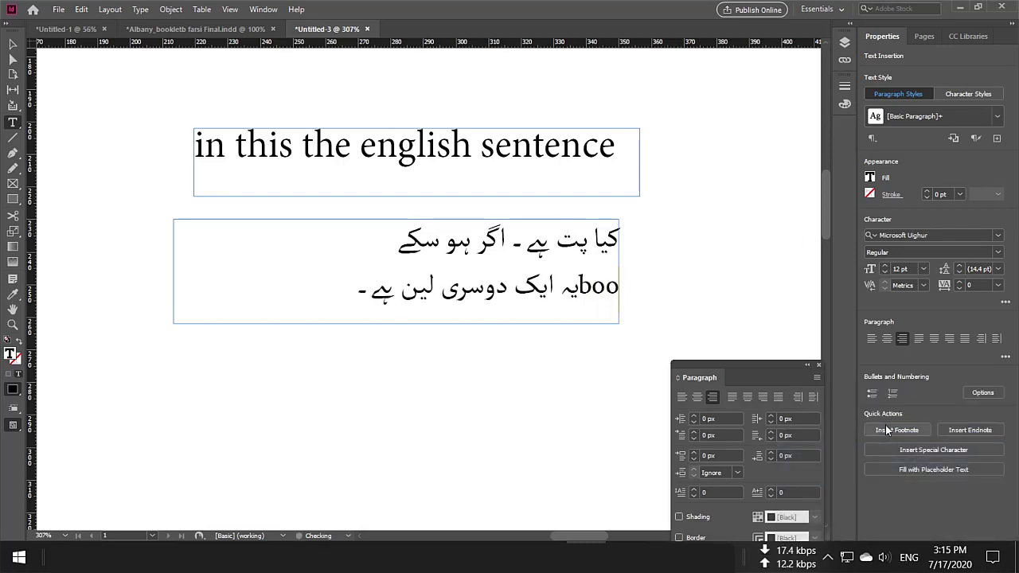
type("k")
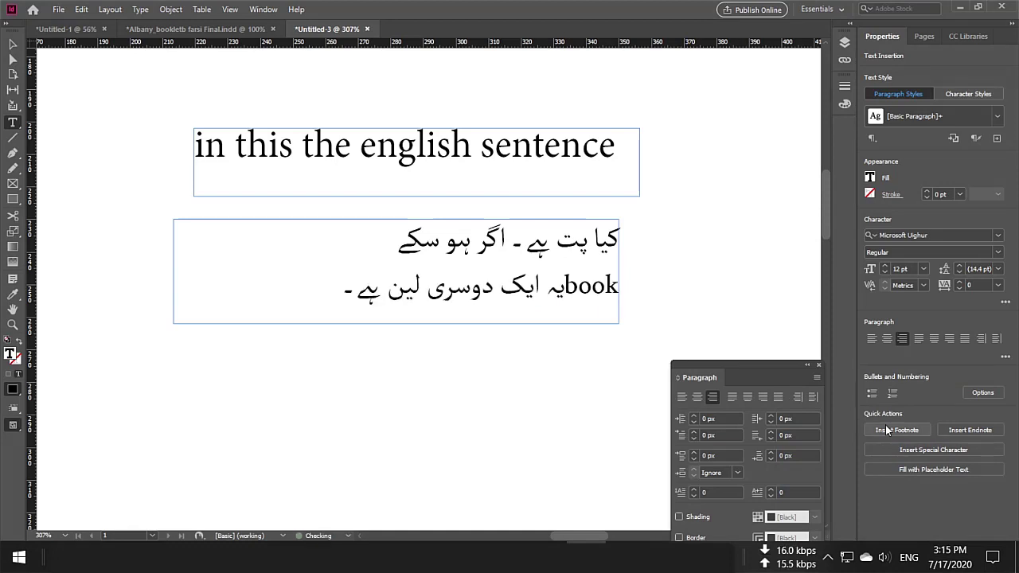
left_click_drag(561, 287, 640, 287)
key("BackSpace")
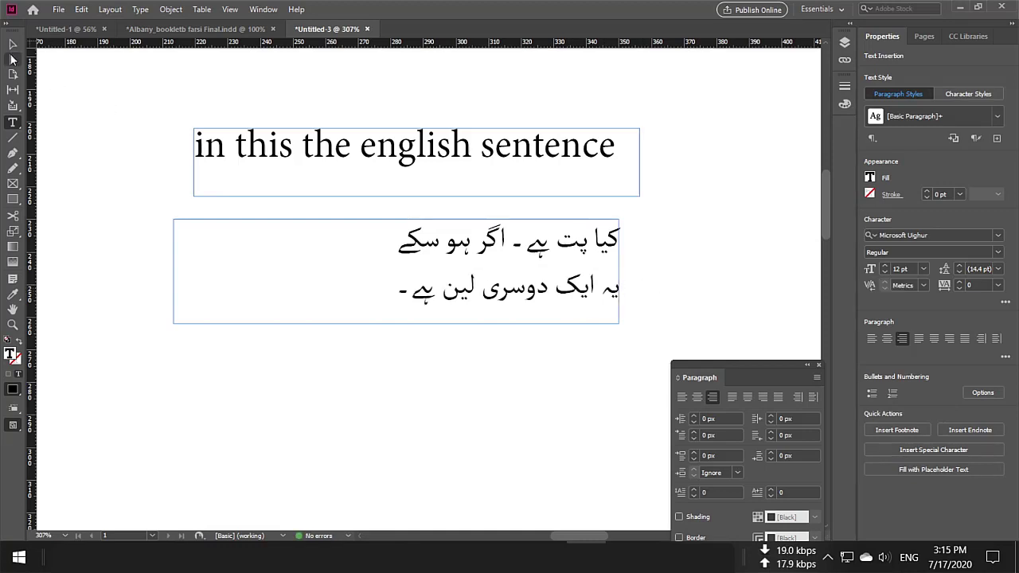
Step: Move the Urdu frame up about 16 px toward the English sentence
left_click(12, 43)
left_click(469, 370)
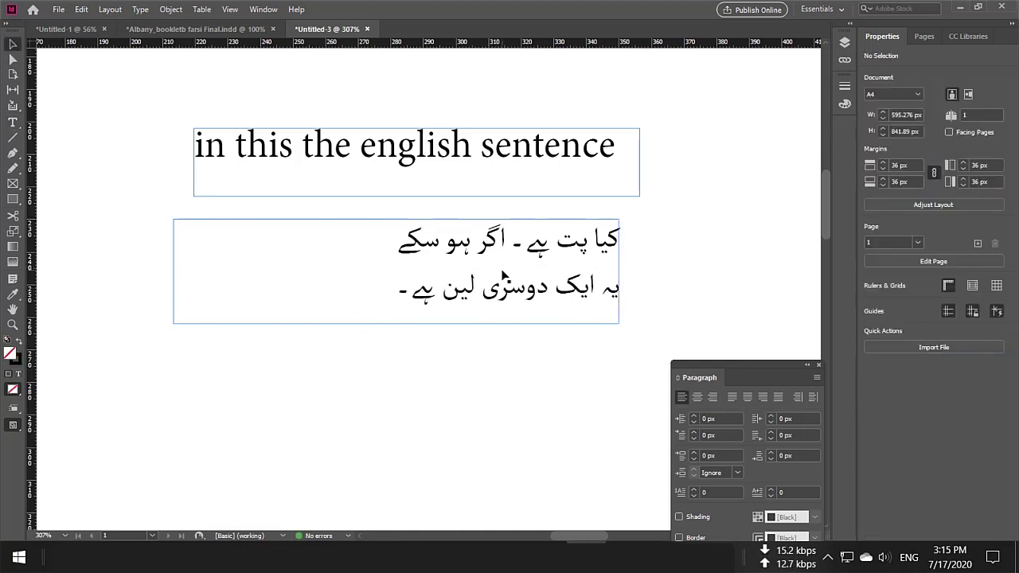
left_click_drag(503, 275, 503, 262)
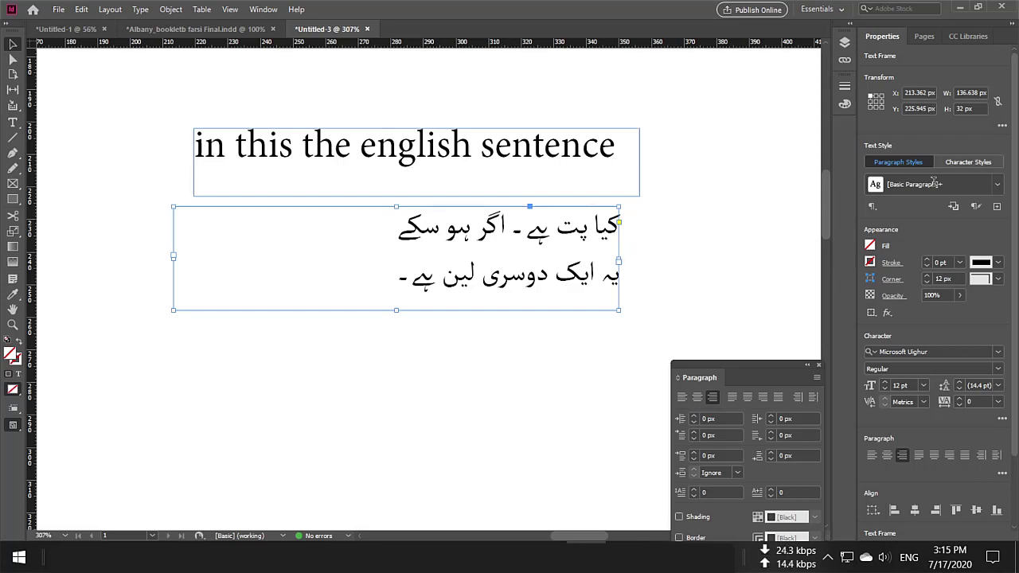
left_click(908, 557)
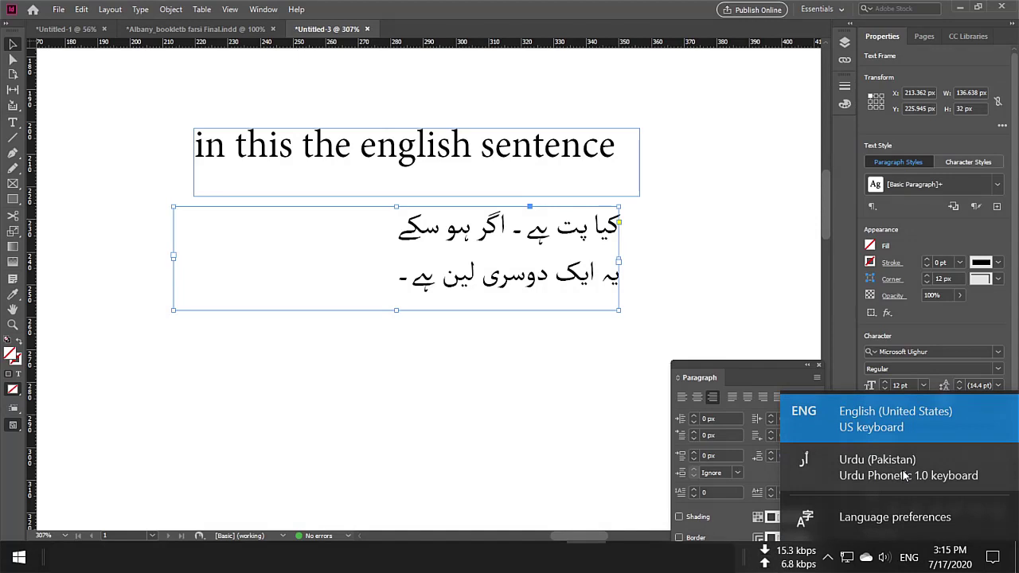
left_click(576, 398)
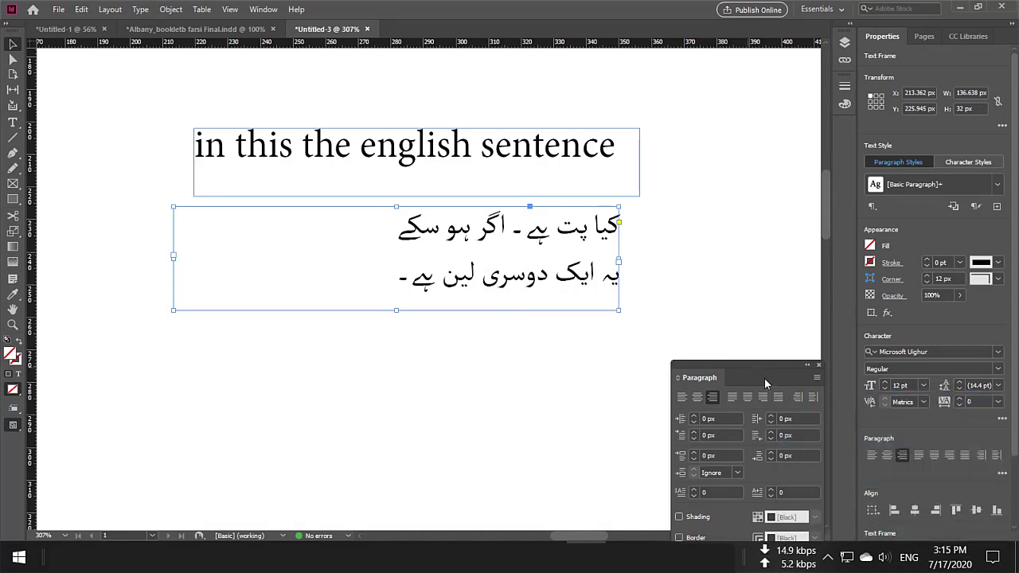
left_click(816, 377)
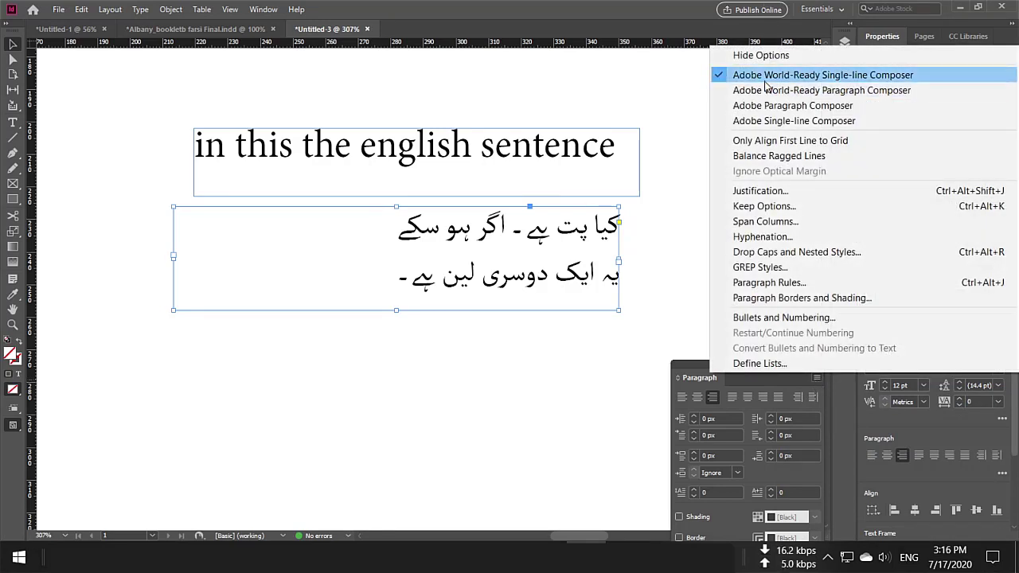
left_click(591, 76)
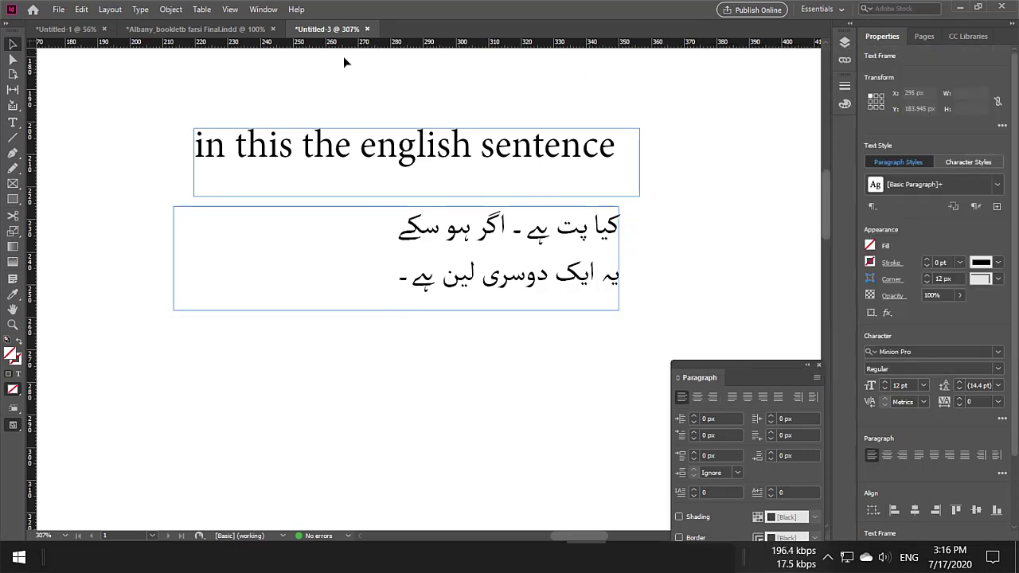
Step: Switch to the Albany_bookletb farsi Final.indd booklet and zoom in on page 6's heading and text
left_click(229, 30)
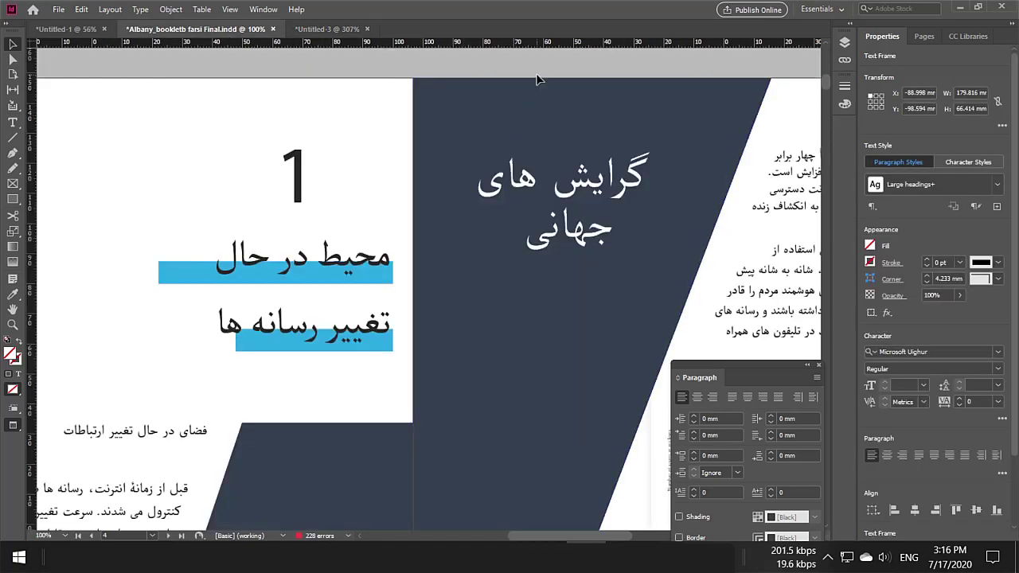
key("z")
left_click(518, 268, "alt")
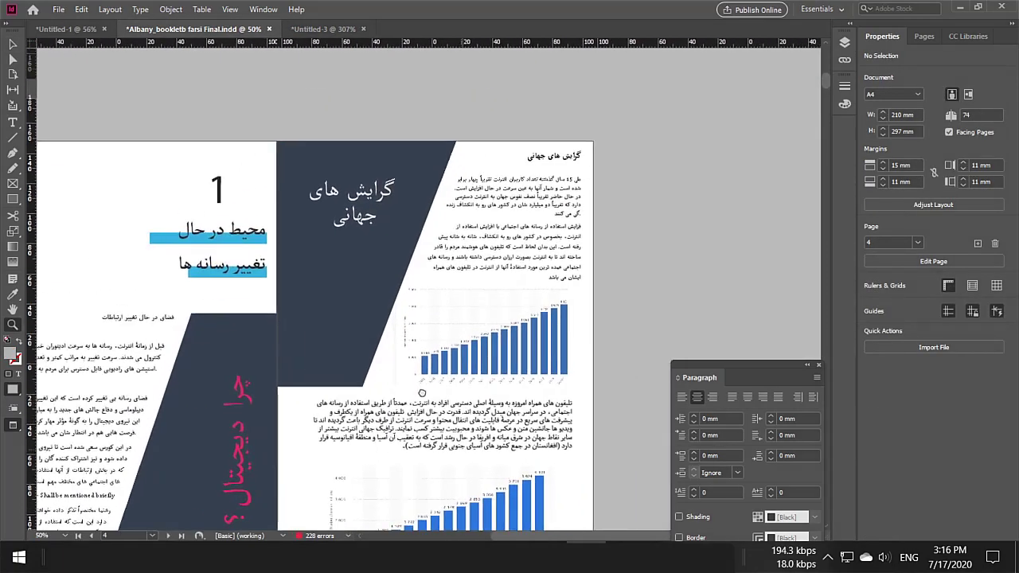
left_click_drag(382, 186, 476, 169)
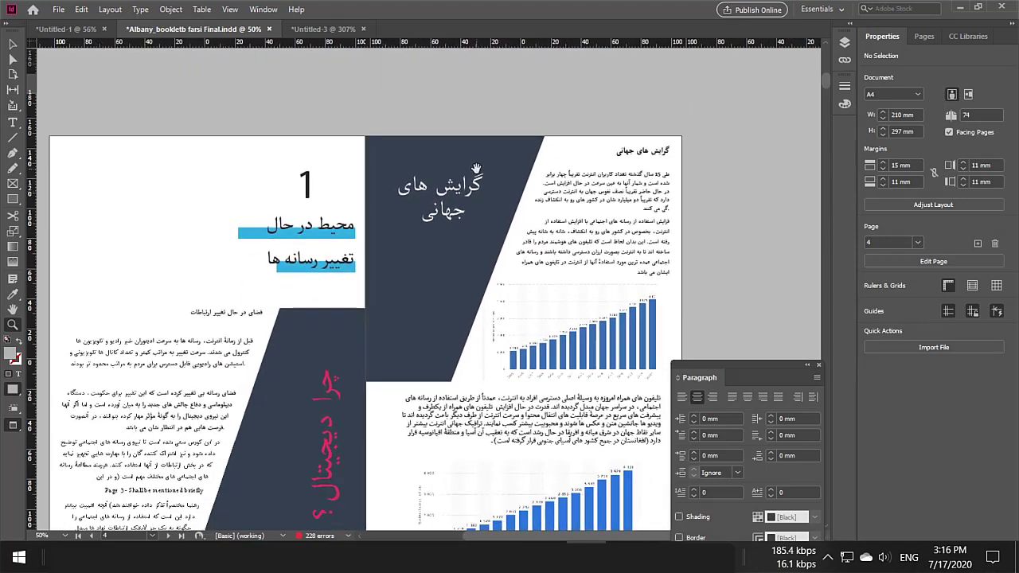
scroll(455, 371, "down", 10)
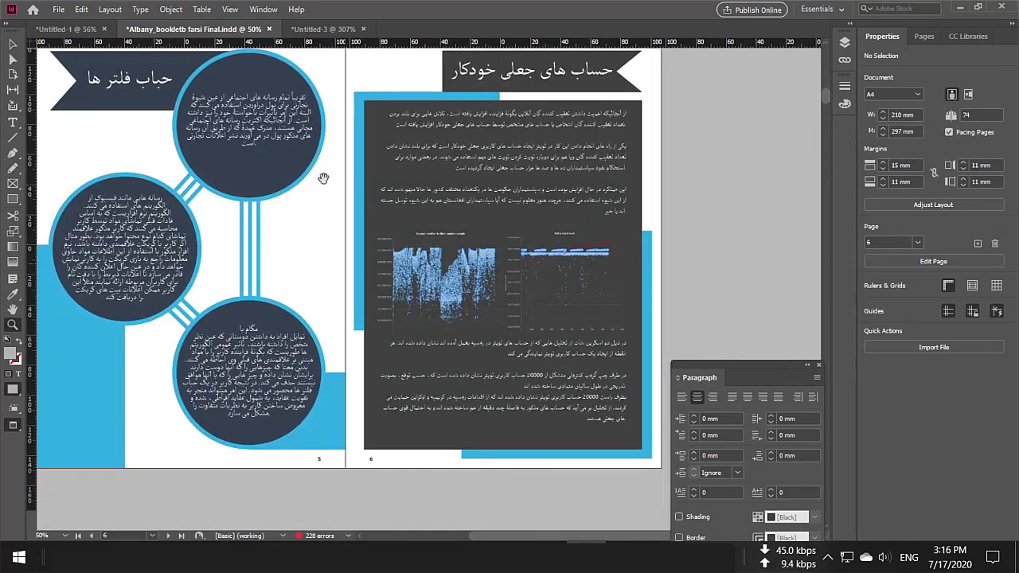
left_click_drag(363, 51, 661, 227)
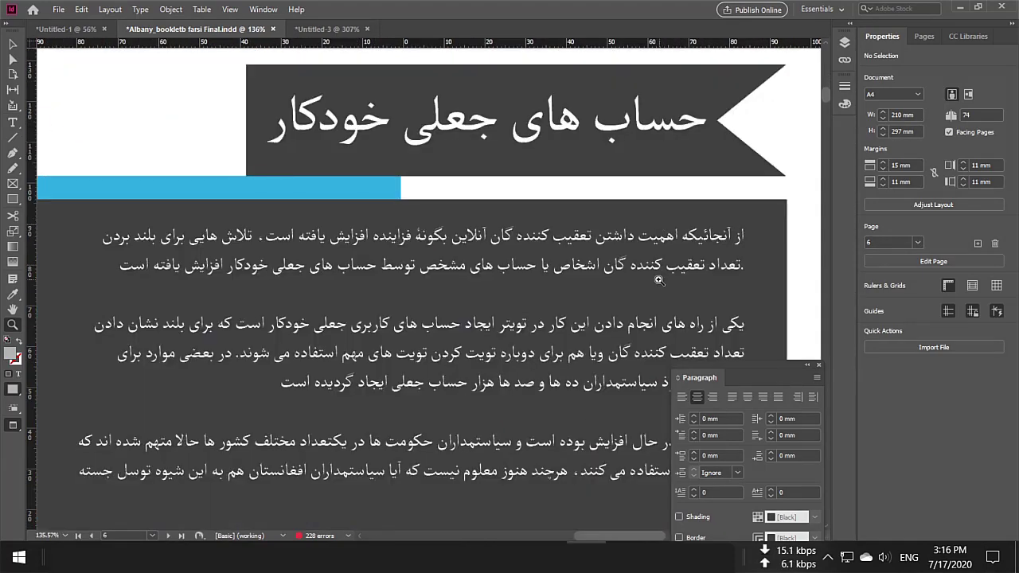
scroll(518, 297, "down", 1)
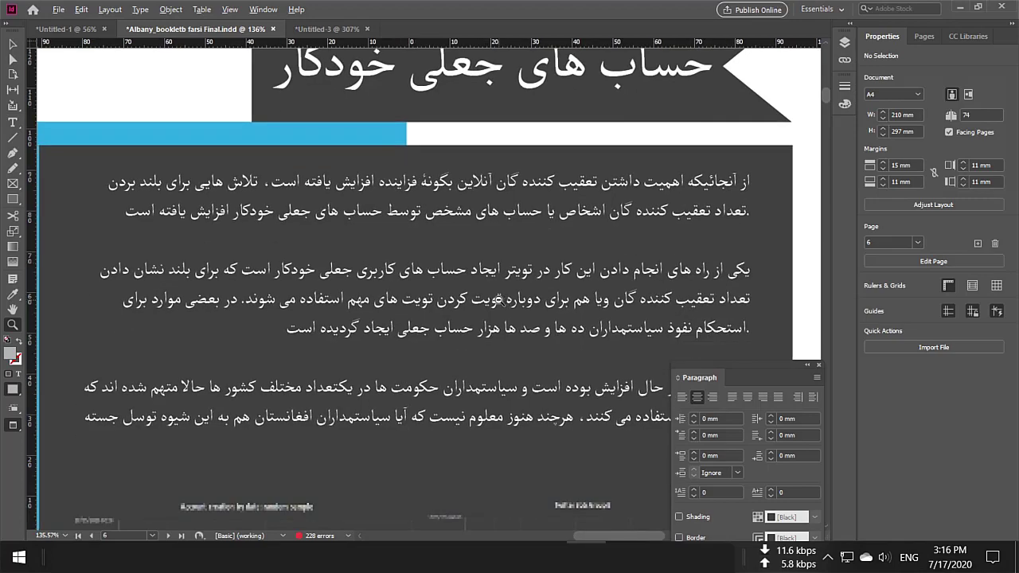
Step: Move to the next spread and zoom in on page 7's heading and dark 1976 text box
key("ctrl+1")
scroll(473, 353, "down", 6)
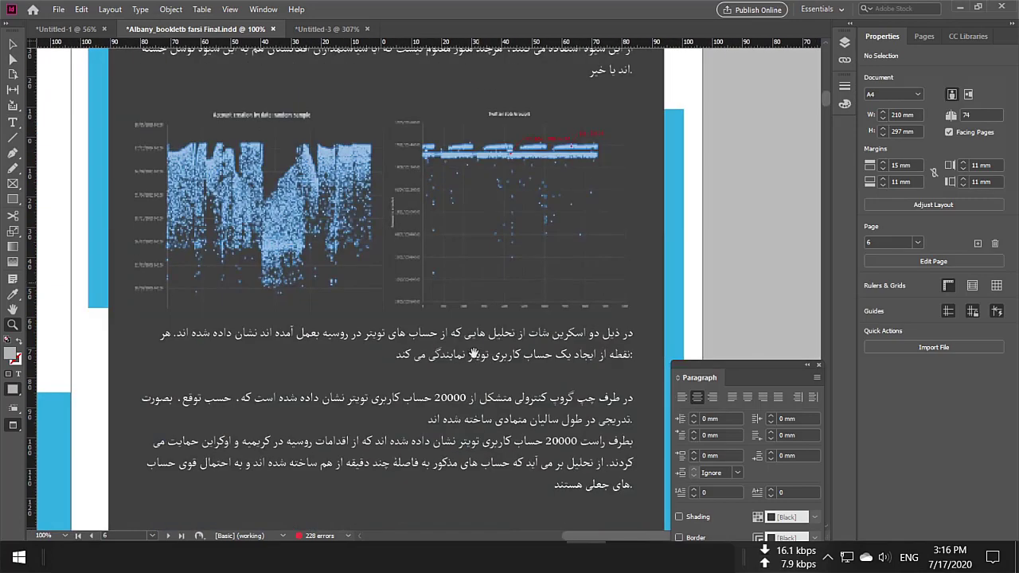
scroll(473, 354, "down", 3)
key("ctrl+minus")
key("ctrl+minus")
scroll(398, 346, "down", 5)
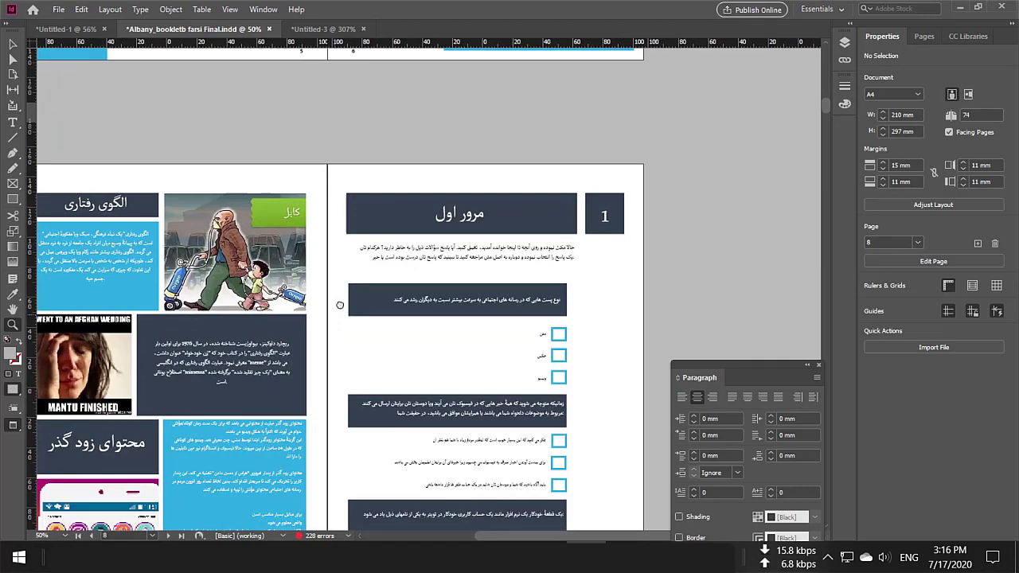
left_click_drag(340, 305, 428, 207)
left_click_drag(113, 83, 417, 489)
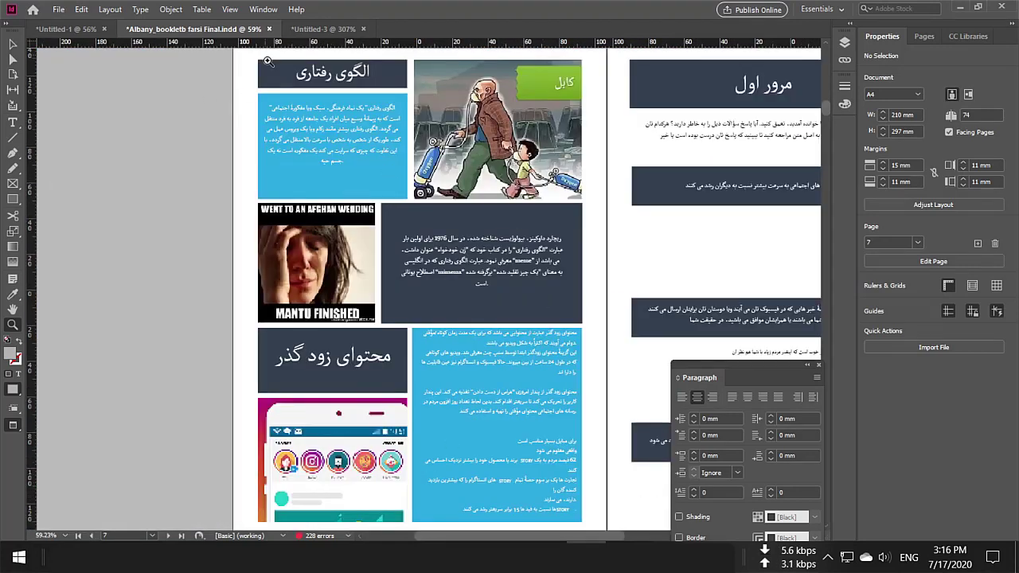
left_click_drag(268, 62, 451, 164)
key("ctrl+minus")
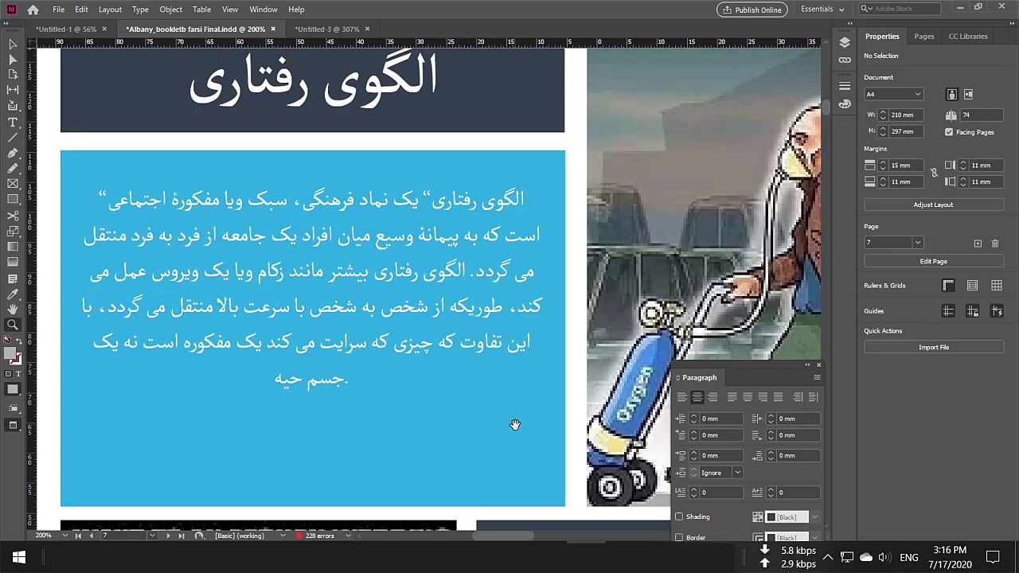
left_click_drag(515, 424, 341, 172)
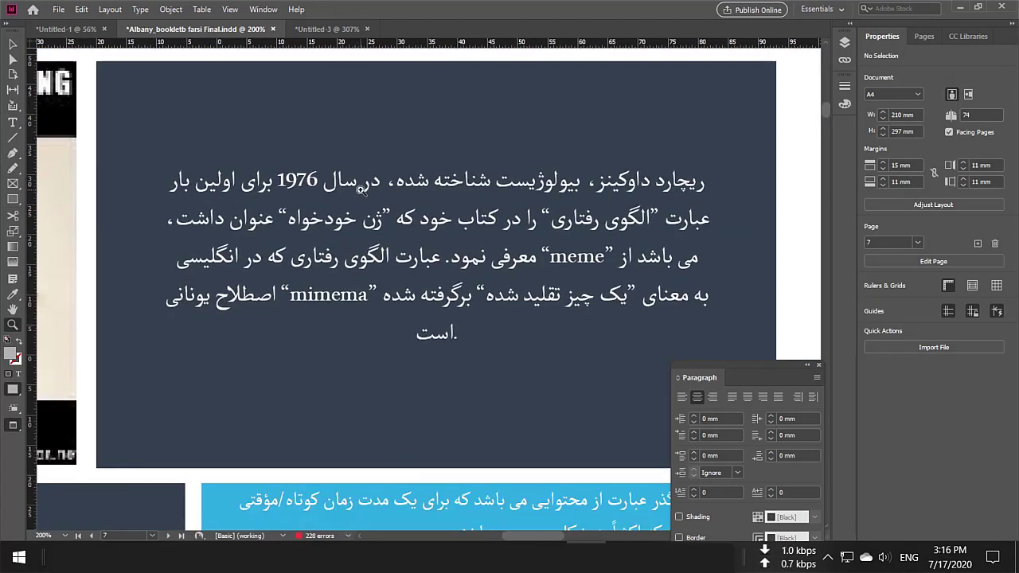